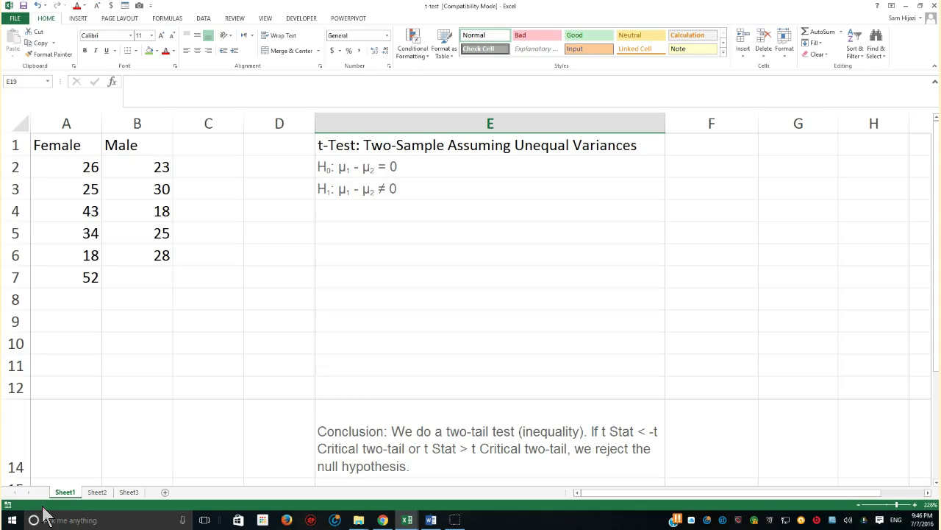
- Highlight the Female sample values in column A and the Male sample values in column B
{"action": "left_click_drag", "start_coordinate": [137, 147], "coordinate": [163, 257]}
{"action": "left_click_drag", "start_coordinate": [59, 147], "coordinate": [73, 274]}
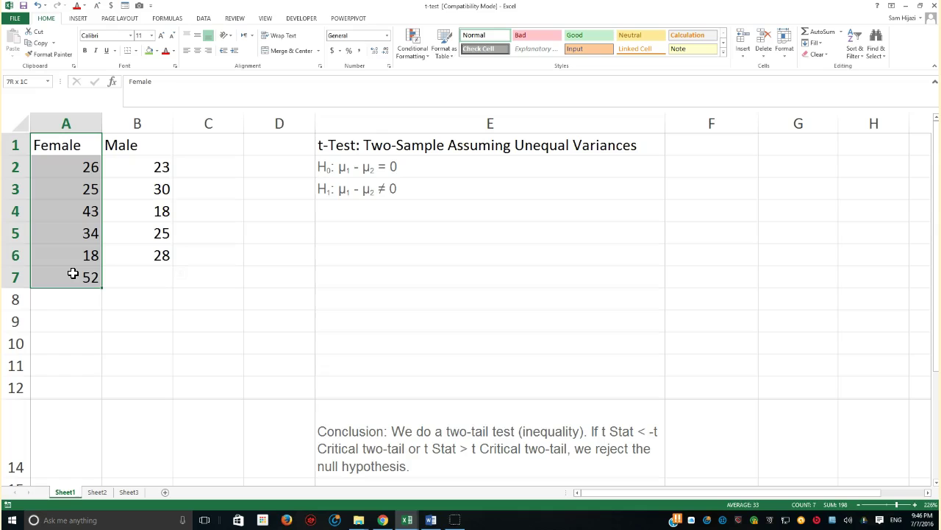
{"action": "left_click_drag", "start_coordinate": [66, 172], "coordinate": [75, 274]}
{"action": "left_click_drag", "start_coordinate": [157, 166], "coordinate": [167, 256]}
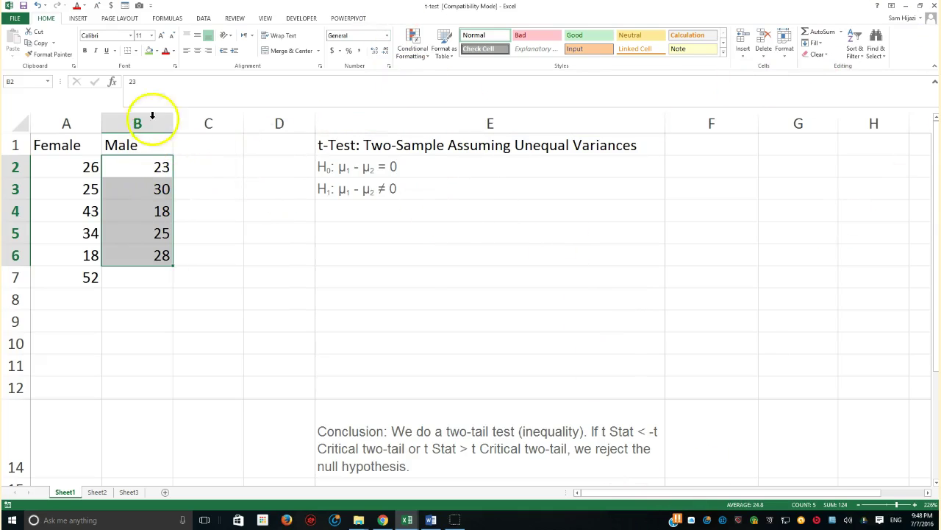
- Open the t-Test: Two-Sample Assuming Unequal Variances tool from the Data Analysis tools
{"action": "left_click", "coordinate": [203, 18]}
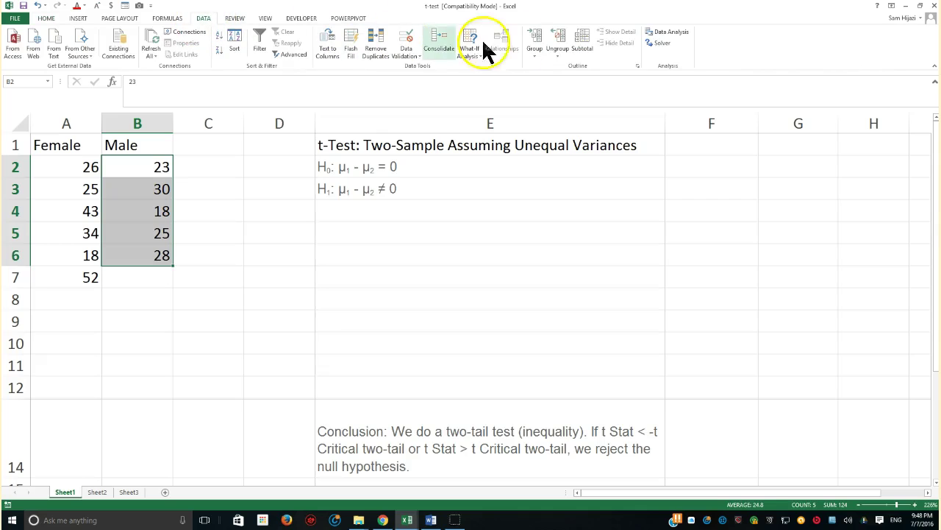
{"action": "left_click", "coordinate": [662, 33]}
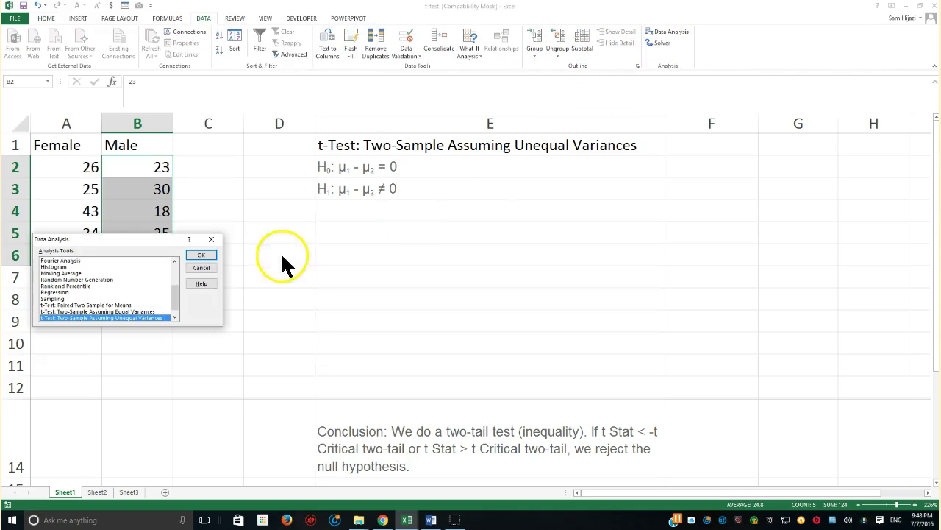
{"action": "left_click_drag", "start_coordinate": [176, 297], "coordinate": [177, 305]}
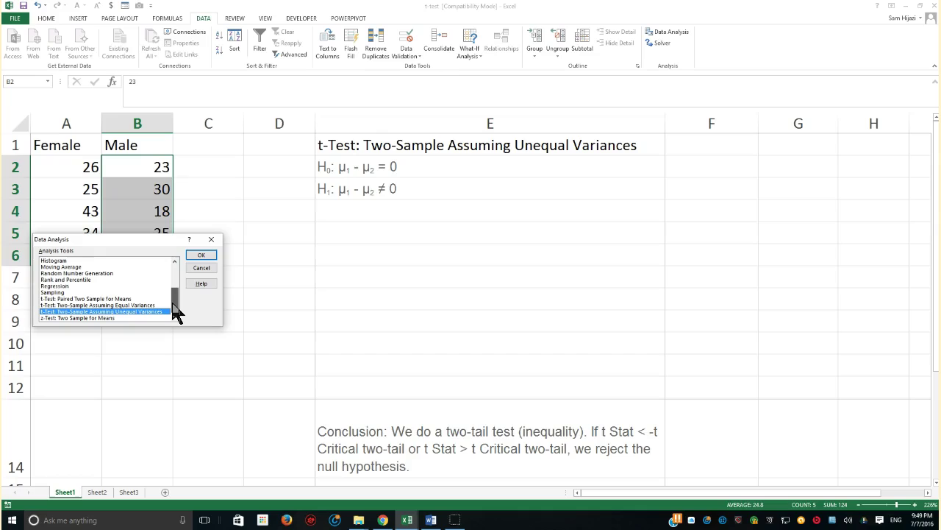
{"action": "left_click", "coordinate": [150, 312]}
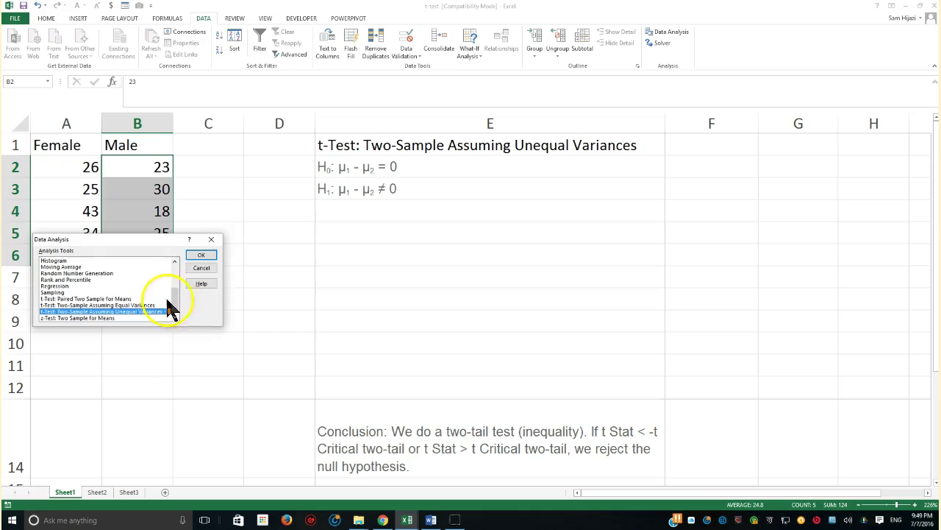
{"action": "left_click", "coordinate": [201, 255]}
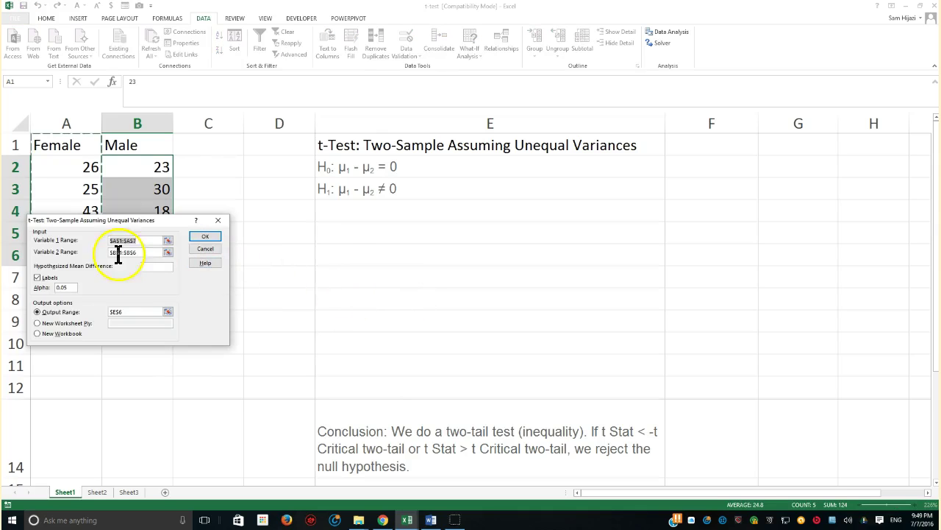
- Set the Variable 1 range to A1:A7 and the Variable 2 range to B1:B6, including the header cells
{"action": "left_click_drag", "start_coordinate": [146, 222], "coordinate": [520, 223]}
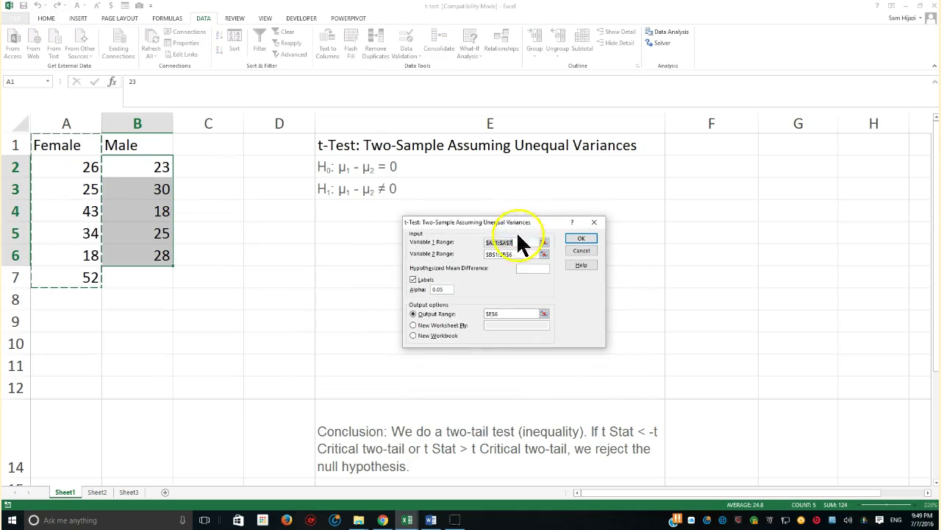
{"action": "left_click", "coordinate": [503, 243]}
{"action": "left_click_drag", "start_coordinate": [76, 147], "coordinate": [62, 277]}
{"action": "left_click", "coordinate": [515, 254]}
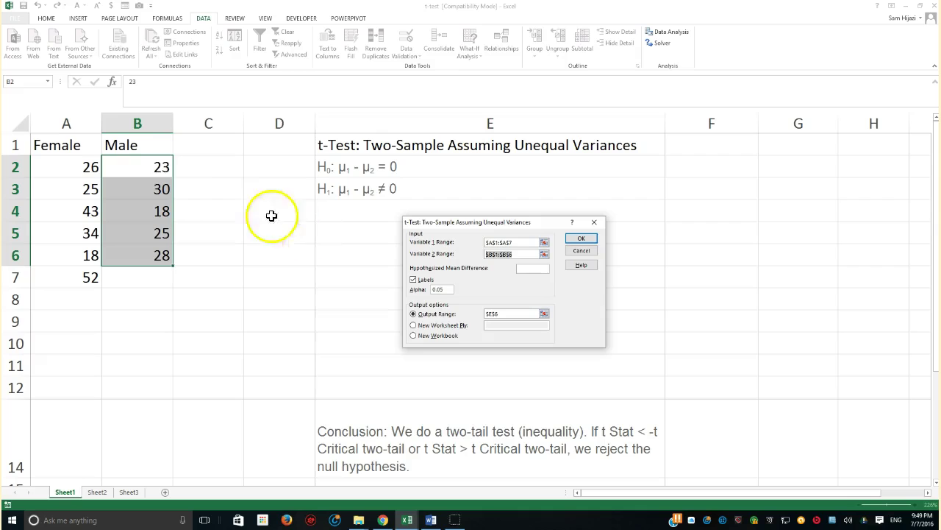
{"action": "left_click_drag", "start_coordinate": [139, 143], "coordinate": [150, 256]}
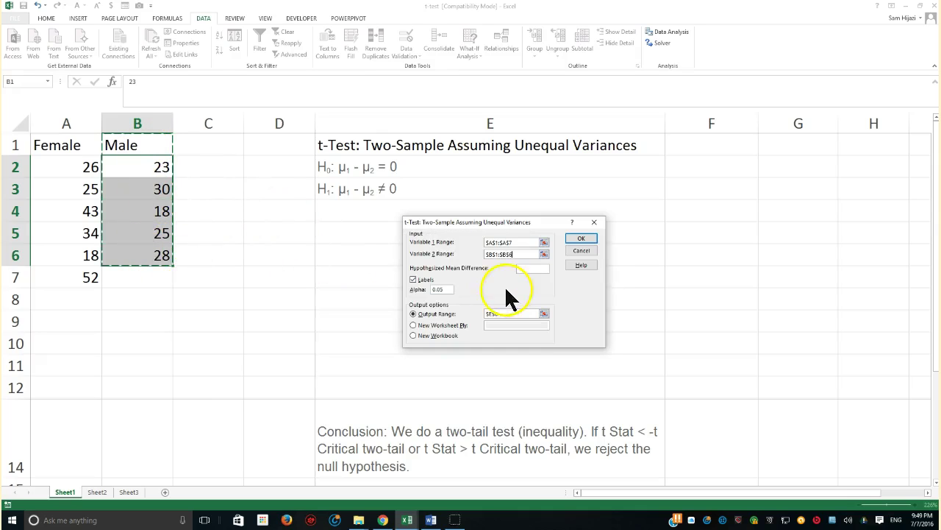
- Keep Labels enabled and alpha at 0.05, set the output range to E4, and try to run the t-test
{"action": "left_click", "coordinate": [417, 283]}
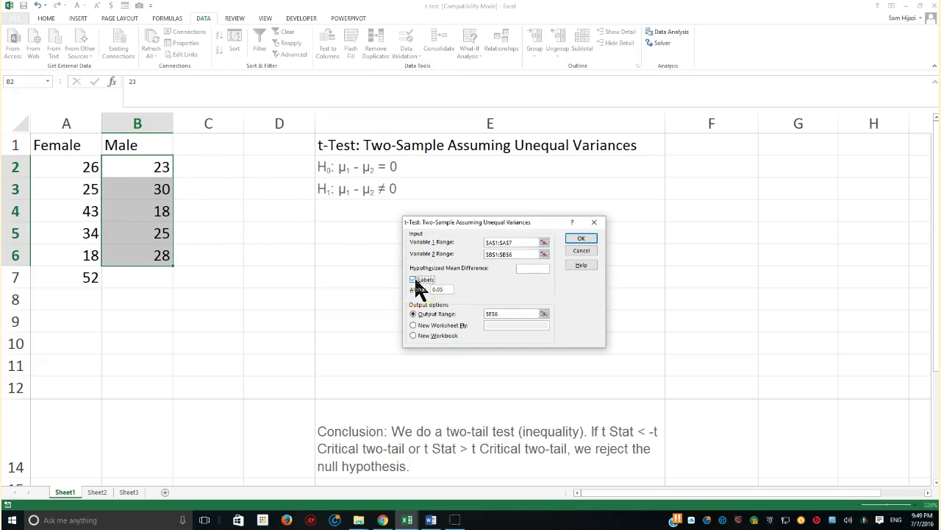
{"action": "left_click", "coordinate": [445, 289]}
{"action": "left_click", "coordinate": [447, 294]}
{"action": "left_click_drag", "start_coordinate": [502, 314], "coordinate": [484, 315]}
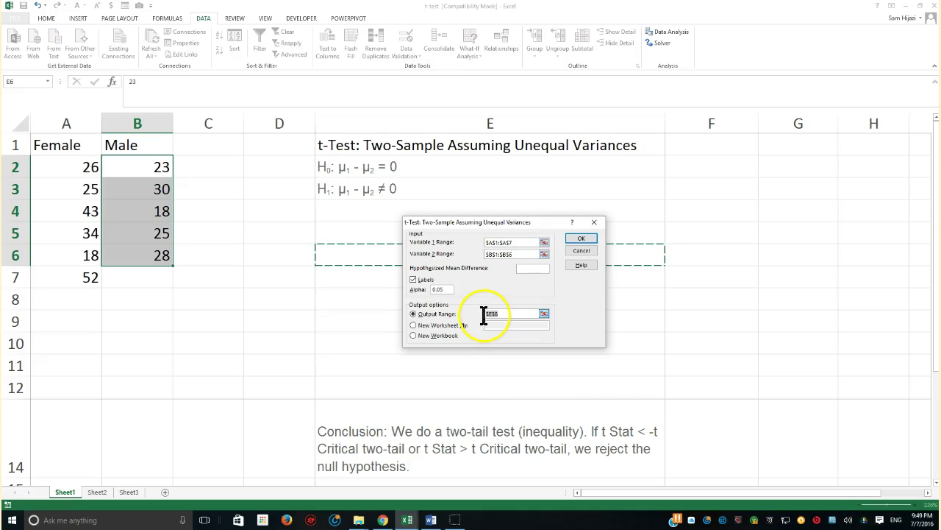
{"action": "left_click", "coordinate": [361, 214]}
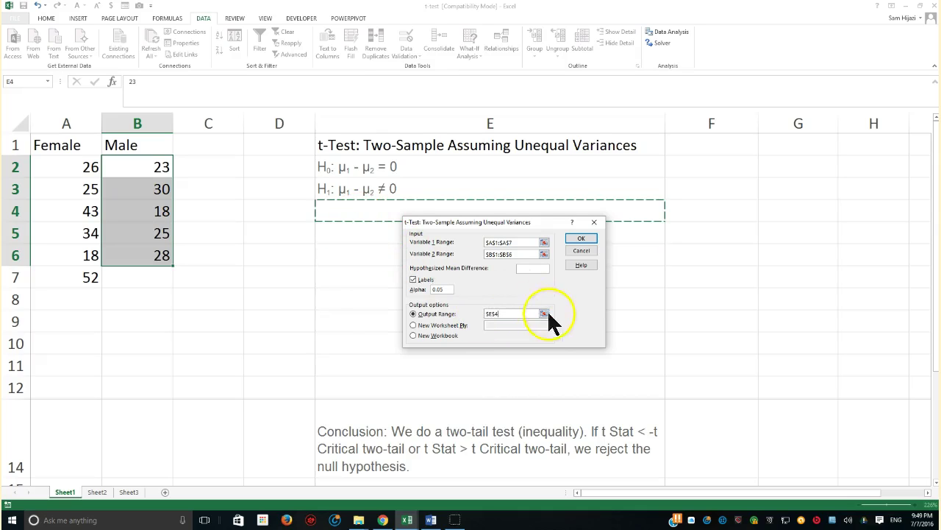
{"action": "left_click", "coordinate": [581, 240]}
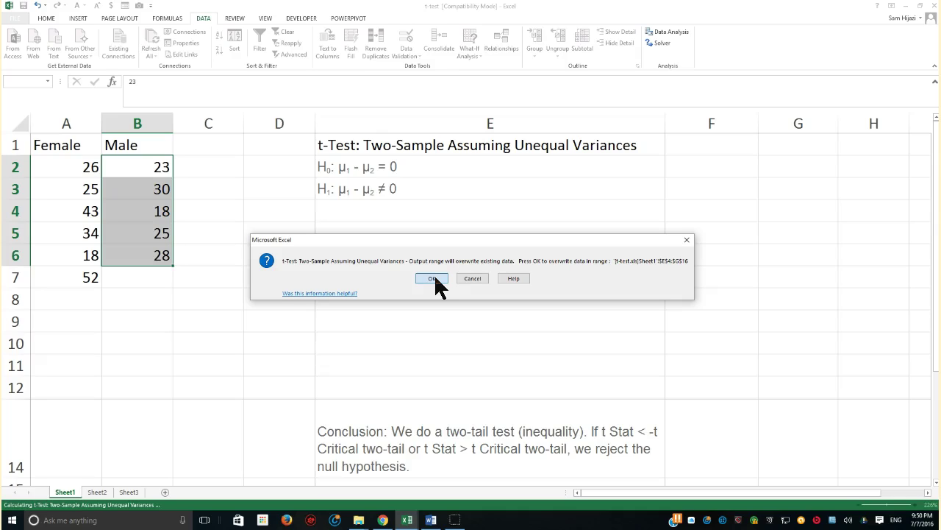
- Decline overwriting the existing data and cancel out of the t-test and Data Analysis dialogs
{"action": "left_click", "coordinate": [473, 278]}
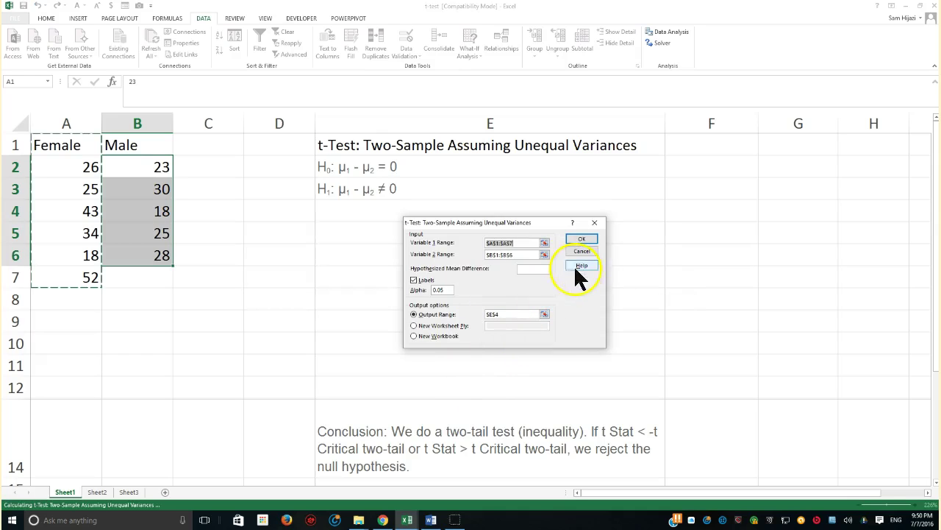
{"action": "left_click_drag", "start_coordinate": [360, 416], "coordinate": [432, 442]}
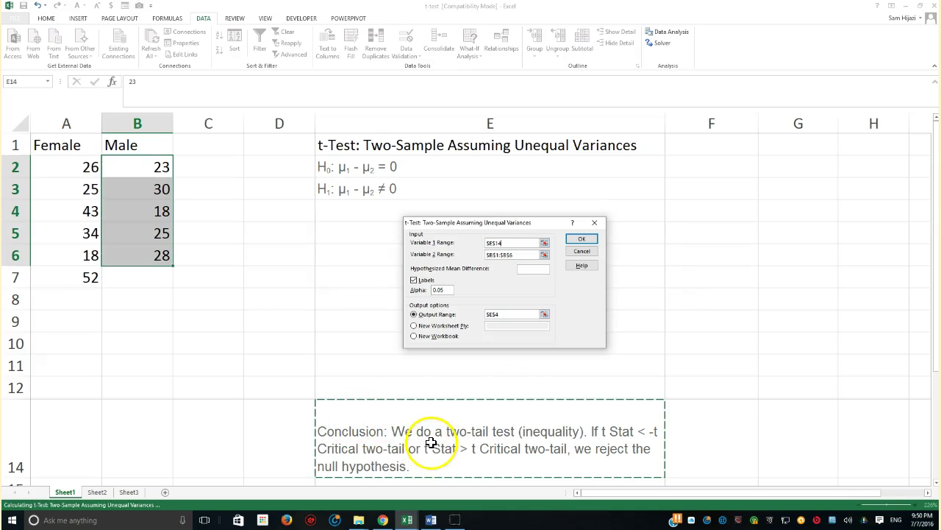
{"action": "left_click", "coordinate": [581, 250]}
{"action": "scroll", "coordinate": [550, 410], "scroll_direction": "down", "scroll_amount": 1}
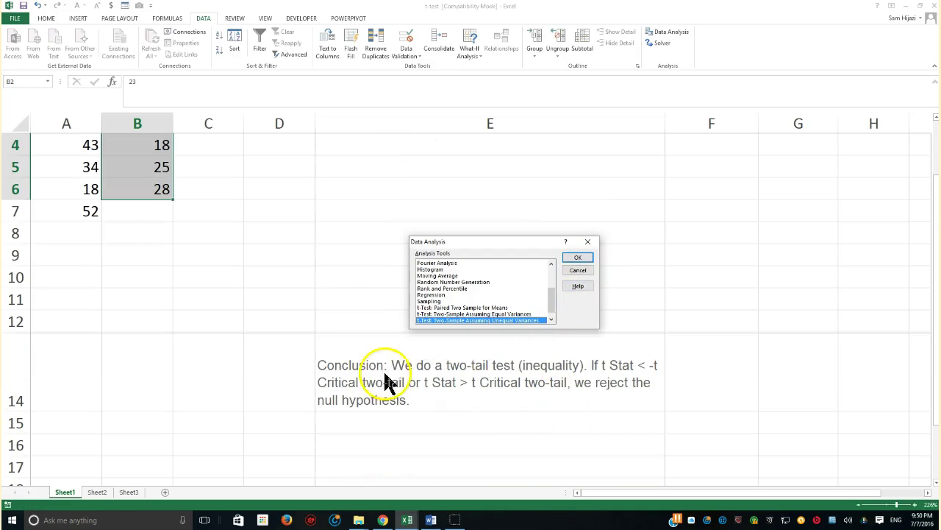
{"action": "left_click", "coordinate": [580, 270]}
- Insert three blank rows above row 8, one at a time, to move the conclusion text down
{"action": "left_click", "coordinate": [17, 232]}
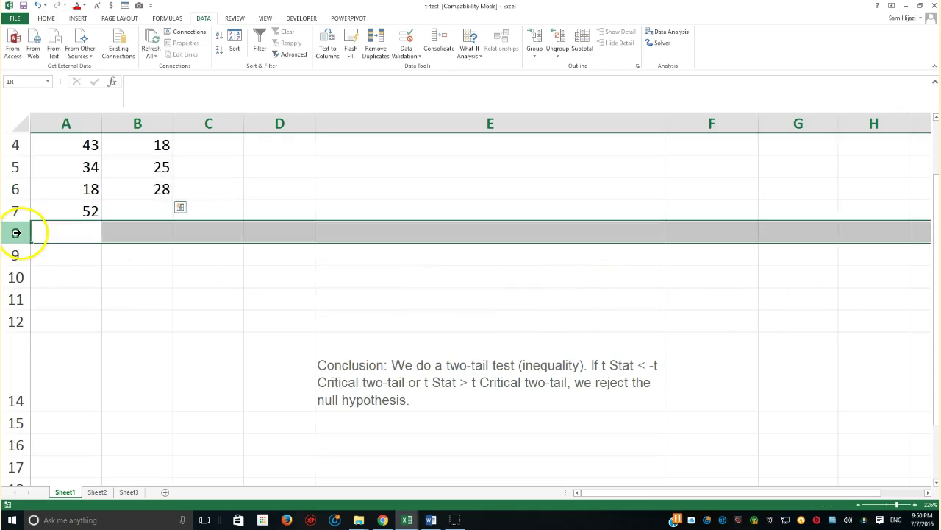
{"action": "right_click", "coordinate": [16, 233]}
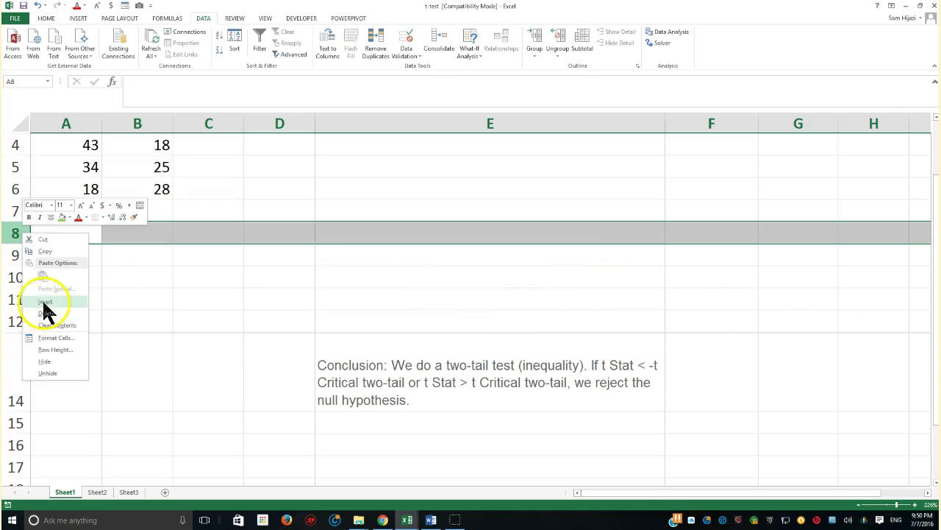
{"action": "left_click", "coordinate": [44, 302]}
{"action": "right_click", "coordinate": [16, 235]}
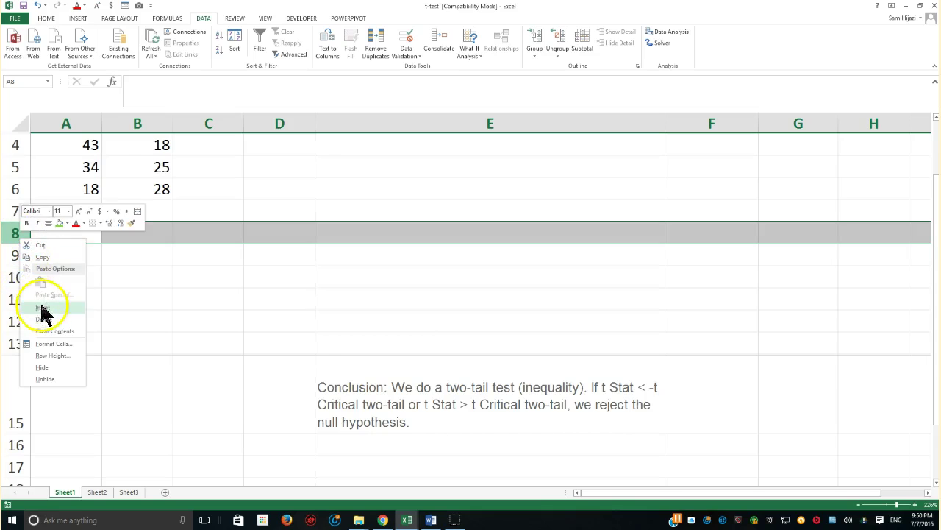
{"action": "left_click", "coordinate": [44, 307]}
{"action": "right_click", "coordinate": [15, 233]}
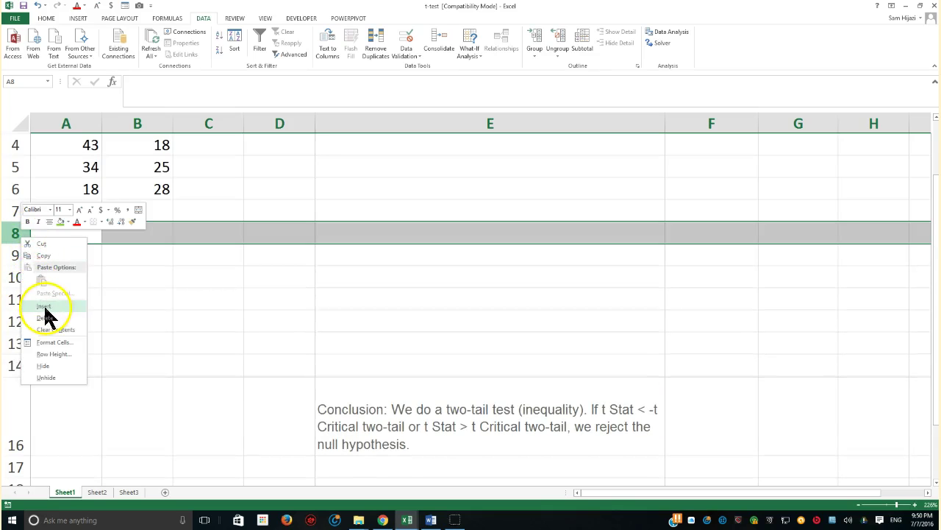
{"action": "left_click", "coordinate": [45, 308]}
- Insert four more blank rows at rows 8 to 11 to make room for the test output
{"action": "left_click_drag", "start_coordinate": [16, 232], "coordinate": [16, 300]}
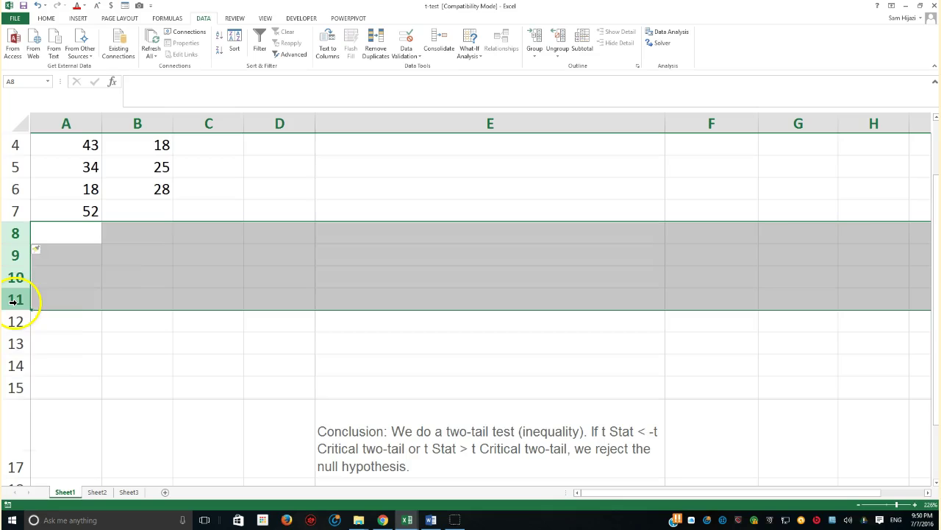
{"action": "right_click", "coordinate": [13, 302]}
{"action": "left_click", "coordinate": [34, 369]}
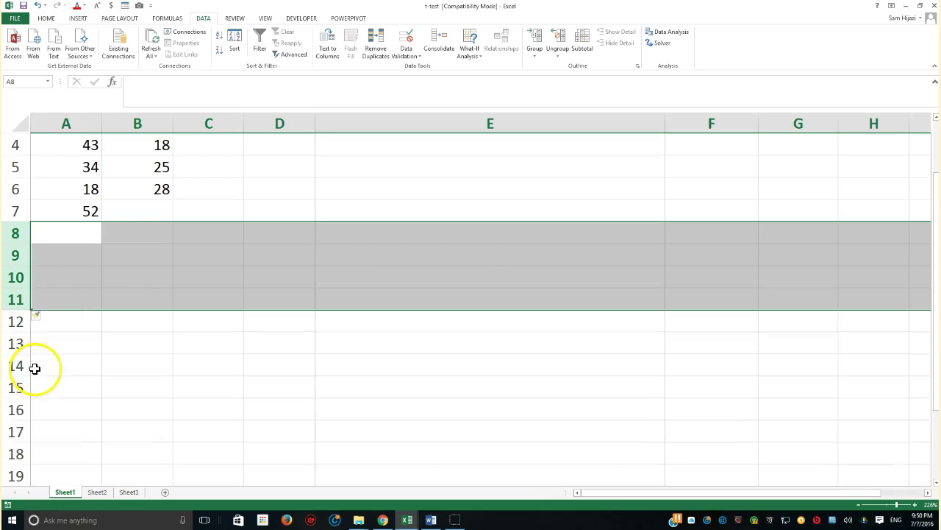
{"action": "scroll", "coordinate": [174, 355], "scroll_direction": "down", "scroll_amount": 3}
{"action": "scroll", "coordinate": [175, 355], "scroll_direction": "up", "scroll_amount": 3}
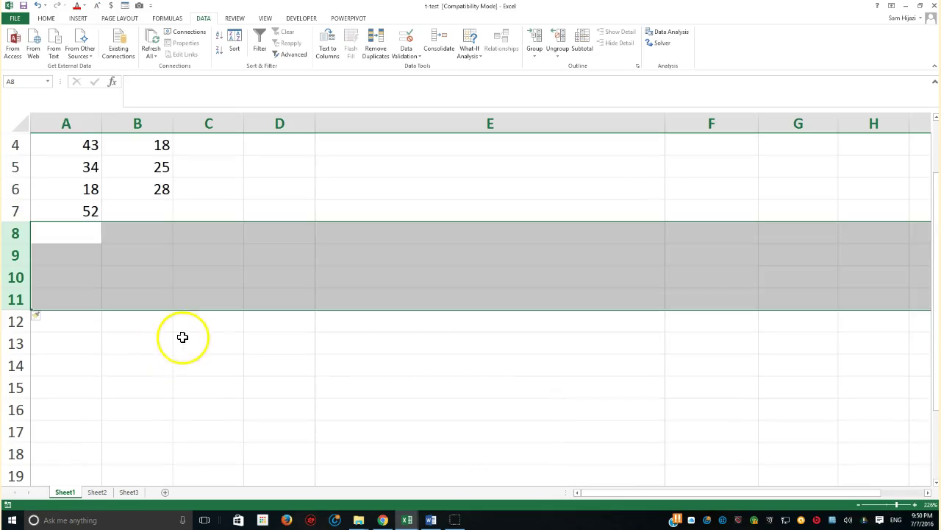
{"action": "left_click", "coordinate": [162, 343]}
{"action": "left_click", "coordinate": [351, 214]}
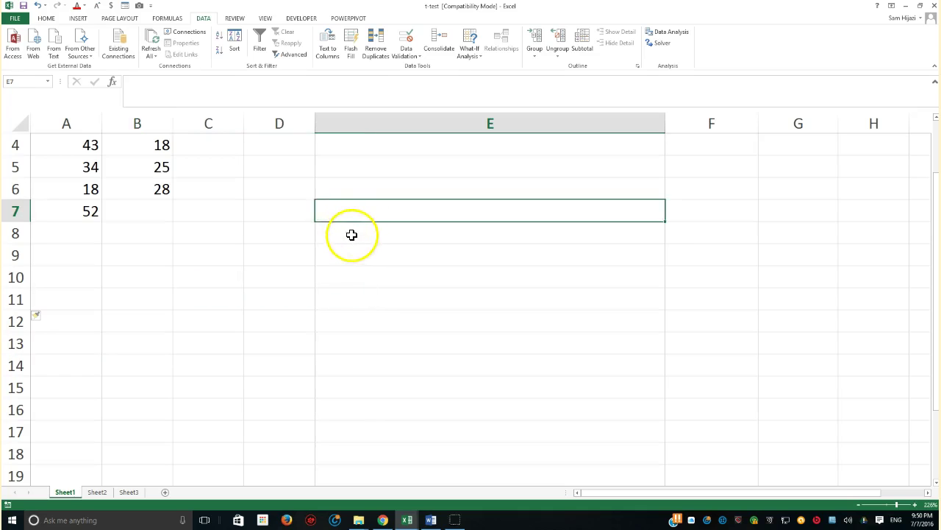
{"action": "left_click", "coordinate": [352, 234]}
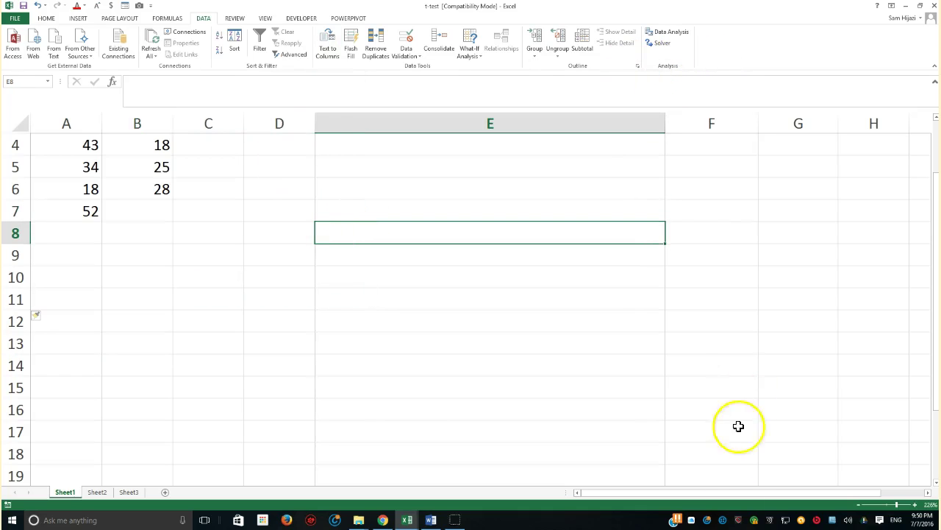
- Reopen the t-Test: Two-Sample Assuming Unequal Variances dialog, discarding the range misassigned to Variable 1
{"action": "left_click", "coordinate": [671, 33]}
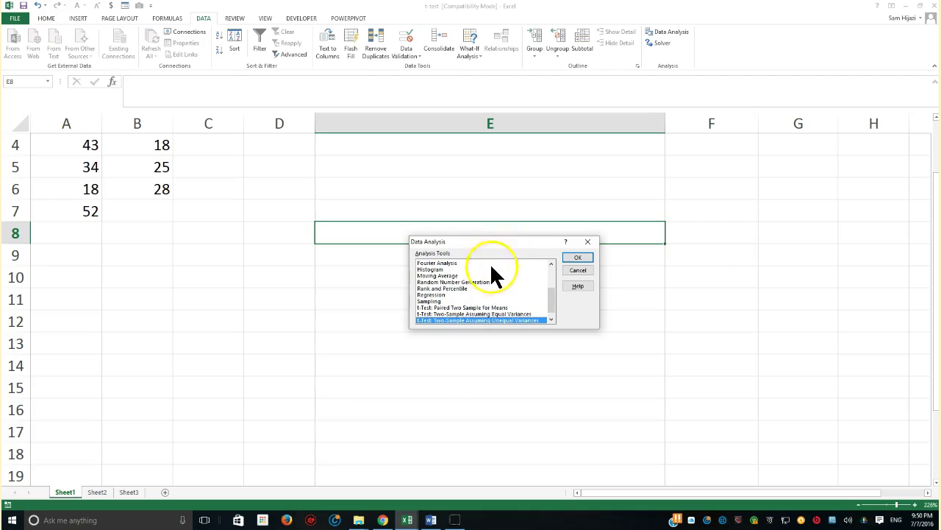
{"action": "left_click", "coordinate": [576, 256]}
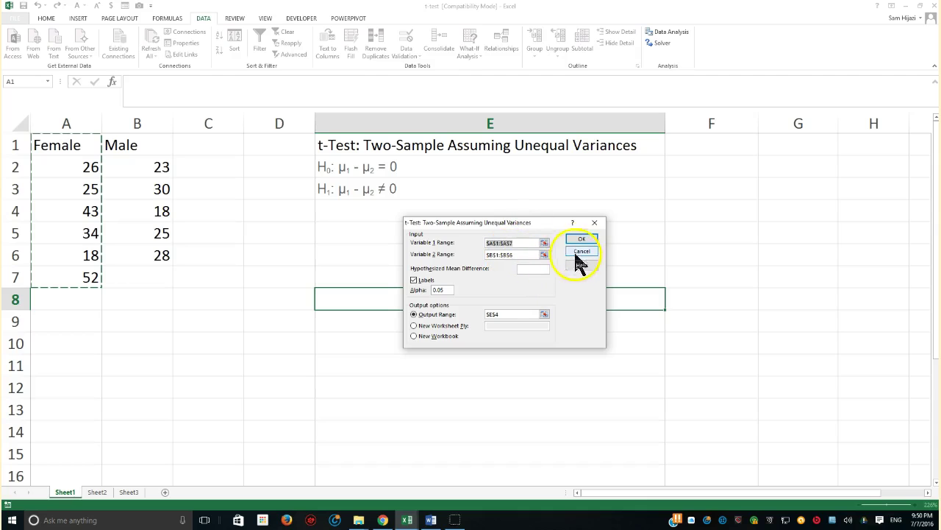
{"action": "left_click", "coordinate": [352, 231]}
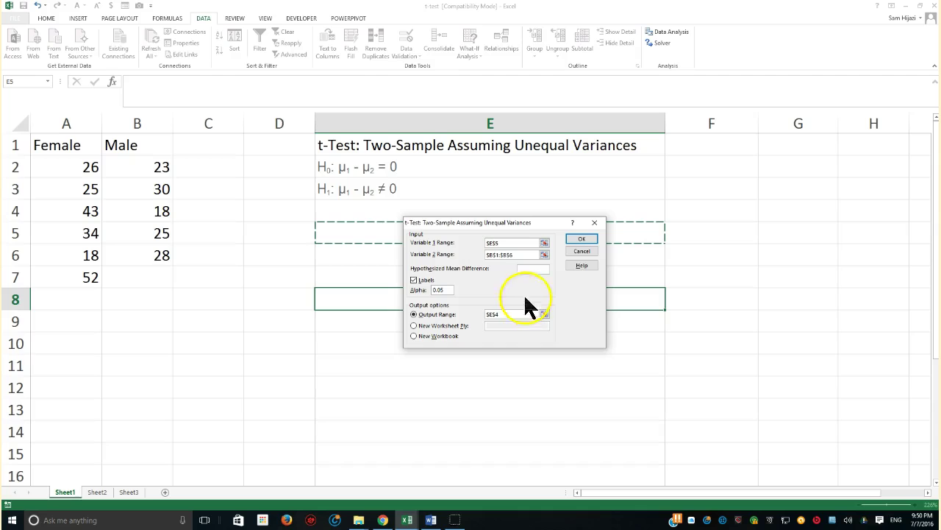
{"action": "left_click", "coordinate": [587, 253]}
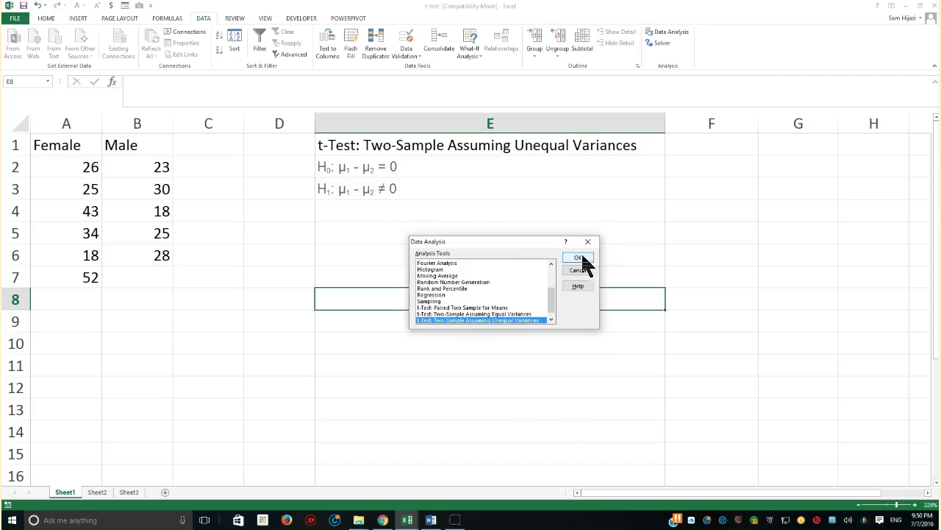
{"action": "double_click", "coordinate": [448, 321]}
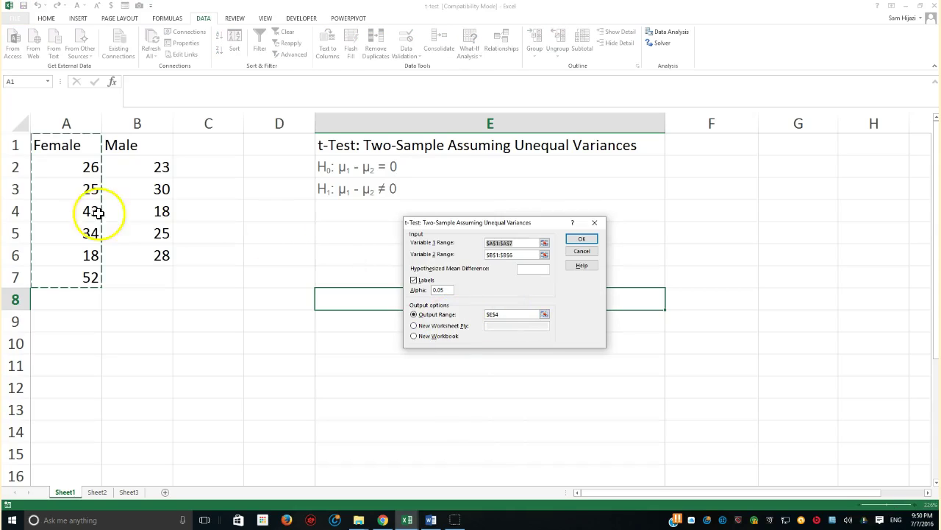
- Set the Variable 1 range to A1:A7 and the output range to E5, run the t-test, and view the results table
{"action": "left_click_drag", "start_coordinate": [80, 147], "coordinate": [81, 279]}
{"action": "left_click", "coordinate": [504, 314]}
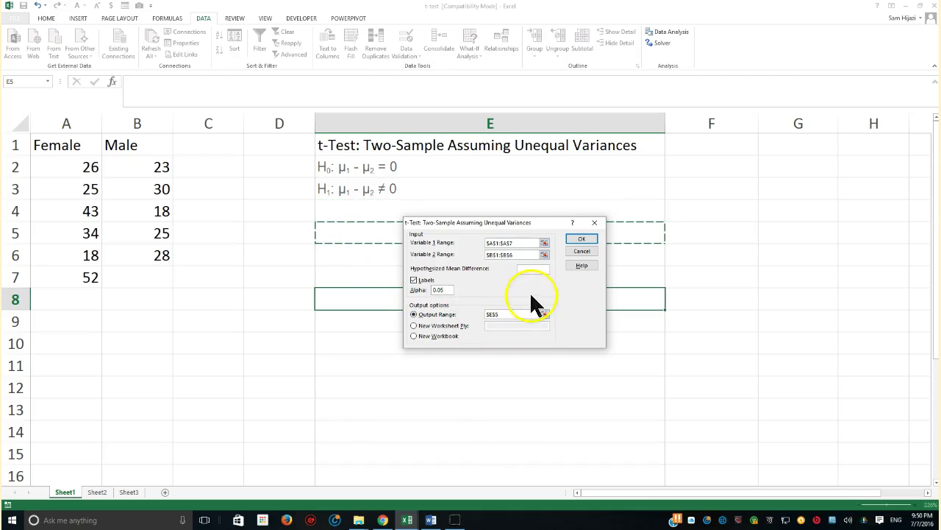
{"action": "left_click", "coordinate": [582, 240]}
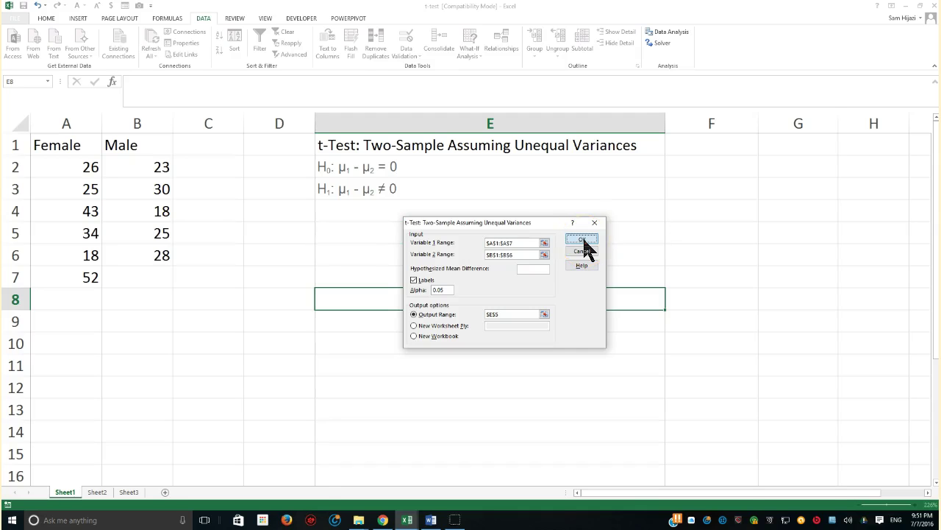
{"action": "scroll", "coordinate": [561, 321], "scroll_direction": "down", "scroll_amount": 3}
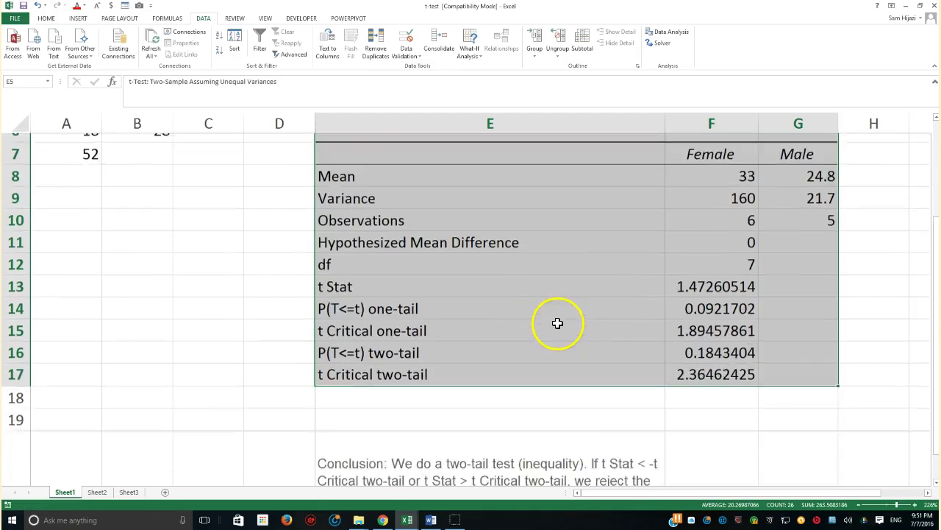
{"action": "scroll", "coordinate": [557, 323], "scroll_direction": "up", "scroll_amount": 2}
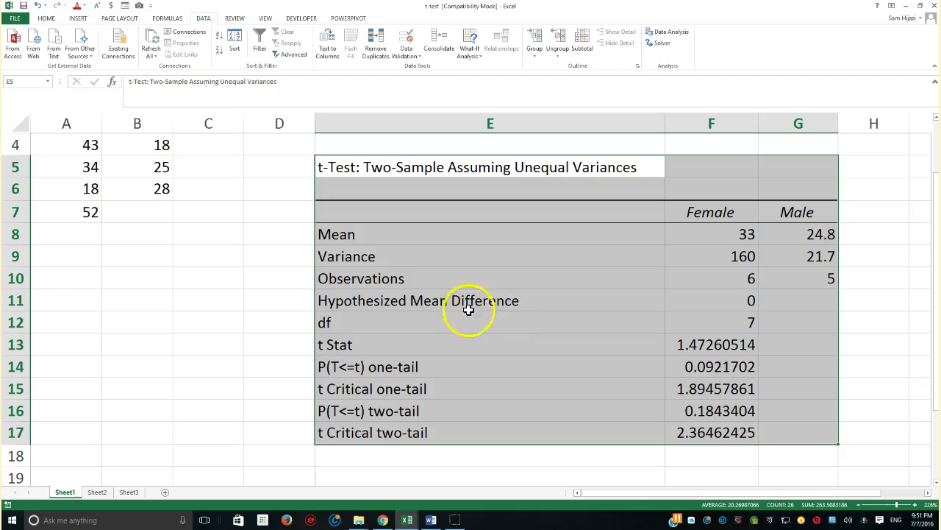
- Enter a formula in E22, below the conclusion text, that joins the t Stat in F13, "<" and the two-tail critical value in F17
{"action": "left_click_drag", "start_coordinate": [353, 238], "coordinate": [778, 230]}
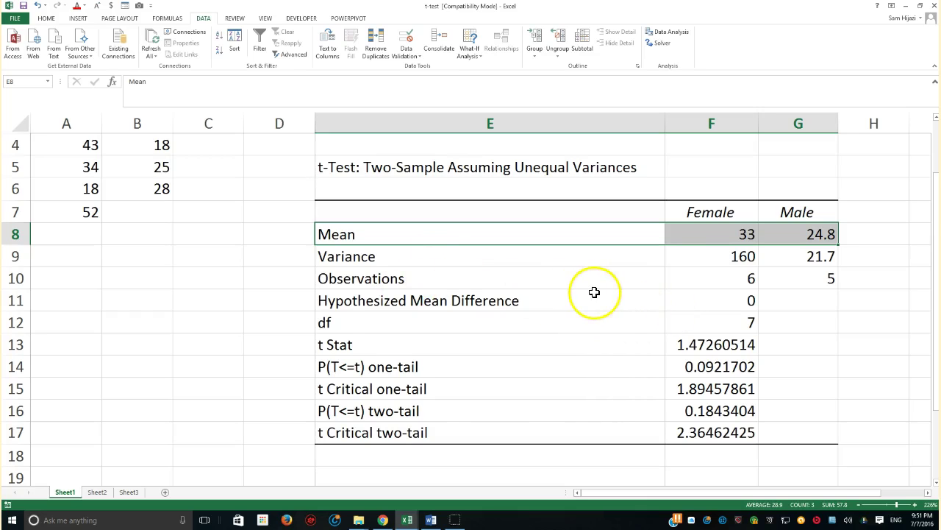
{"action": "scroll", "coordinate": [536, 336], "scroll_direction": "down", "scroll_amount": 1}
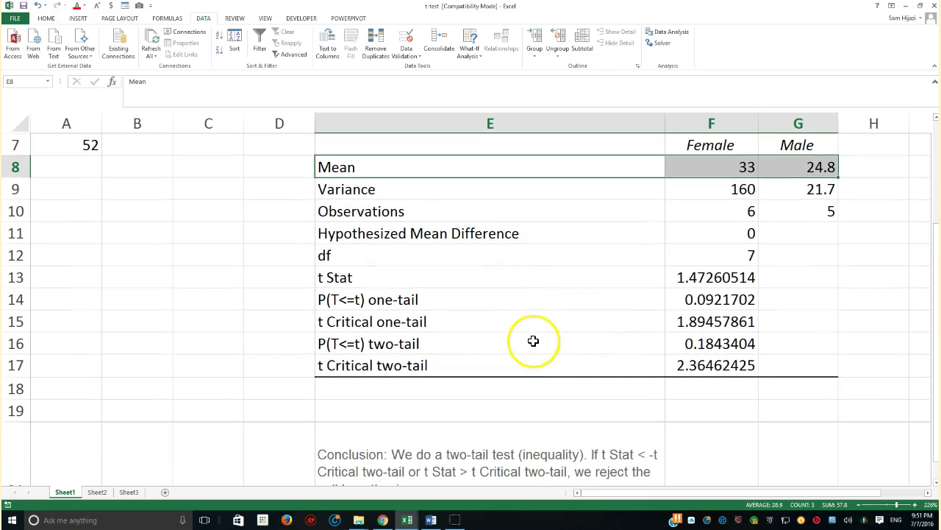
{"action": "scroll", "coordinate": [496, 386], "scroll_direction": "down", "scroll_amount": 1}
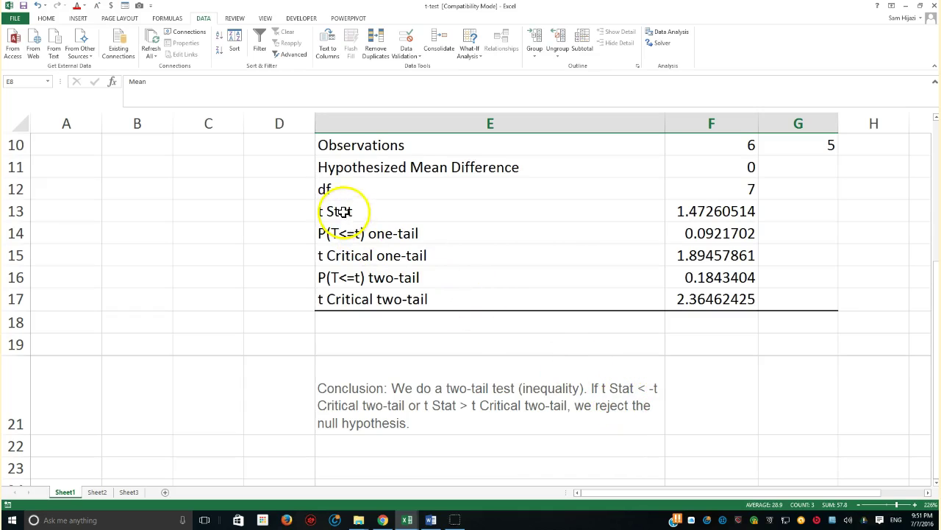
{"action": "left_click", "coordinate": [359, 448]}
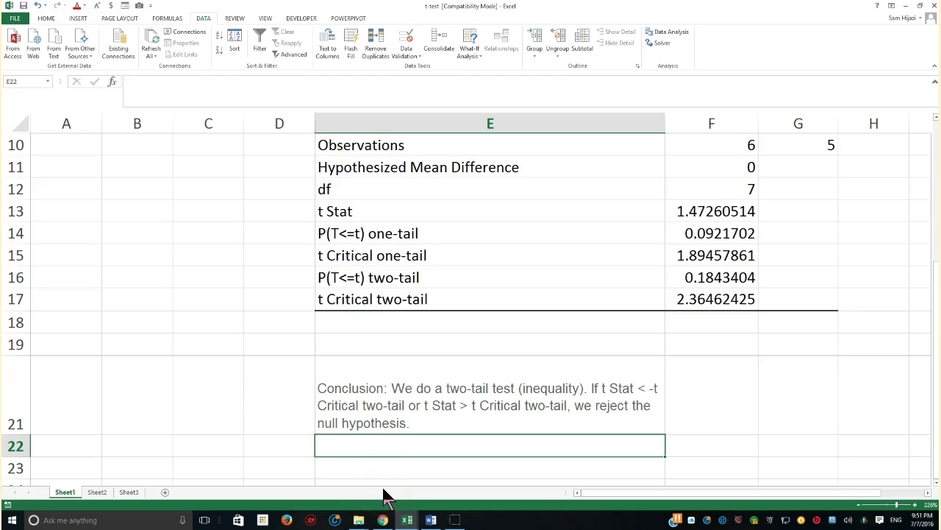
{"action": "type", "text": "="}
{"action": "left_click", "coordinate": [724, 211]}
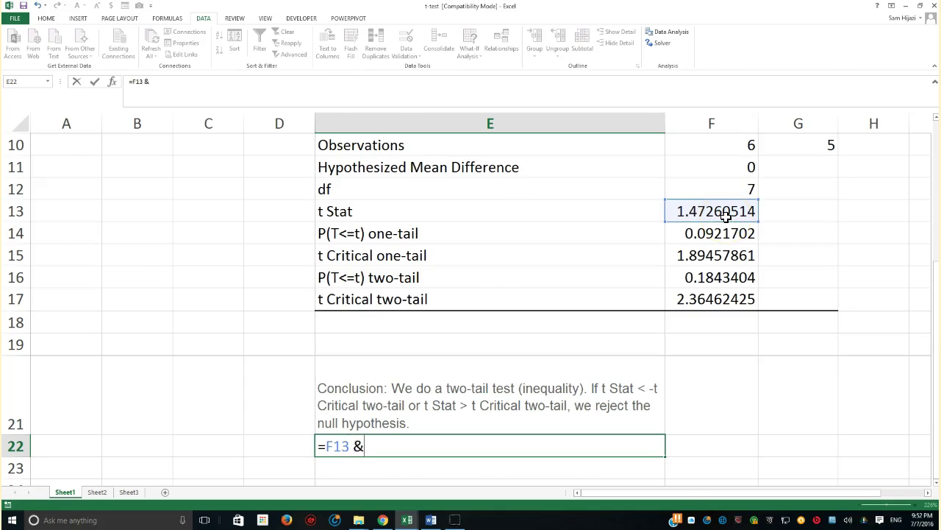
{"action": "type", "text": "&"}
{"action": "key", "text": "shift+space"}
{"action": "key", "text": "BackSpace"}
{"action": "key", "text": "BackSpace"}
{"action": "key", "text": "BackSpace"}
{"action": "key", "text": "BackSpace"}
{"action": "key", "text": "BackSpace"}
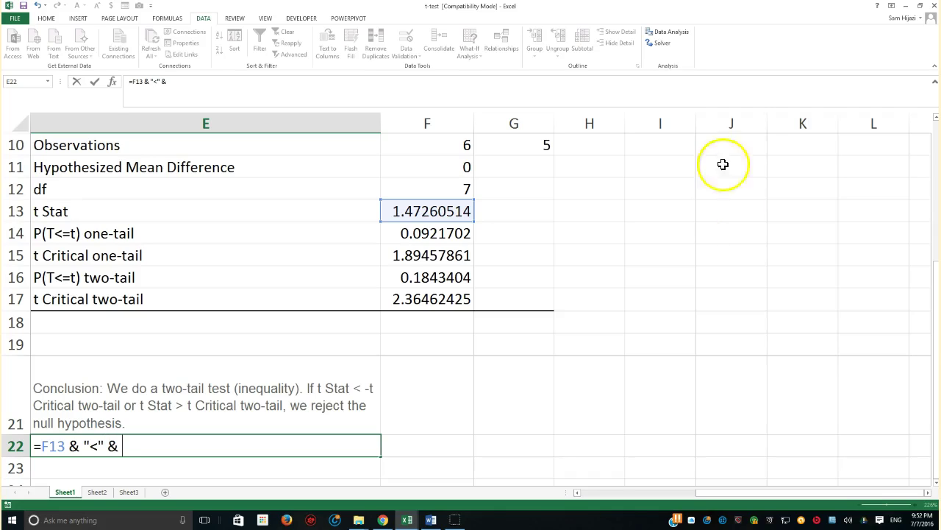
{"action": "left_click", "coordinate": [425, 302]}
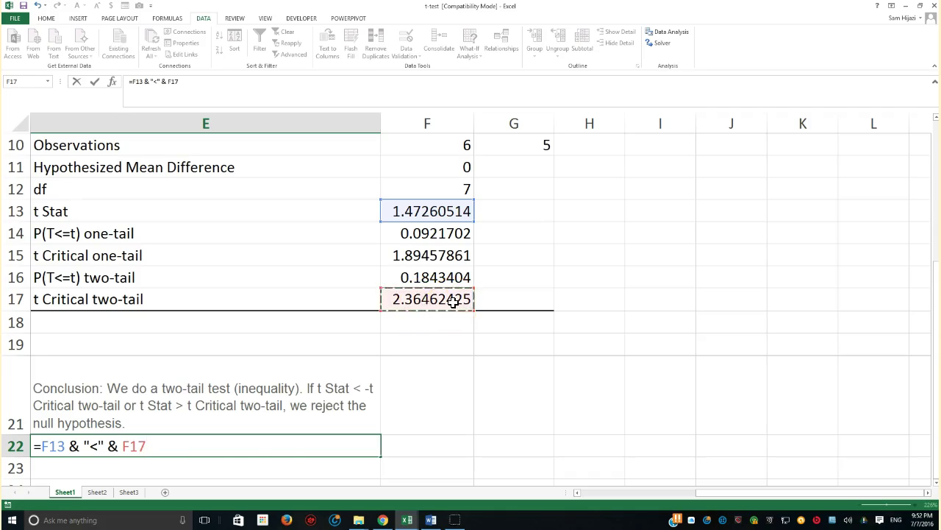
{"action": "key", "text": "Return"}
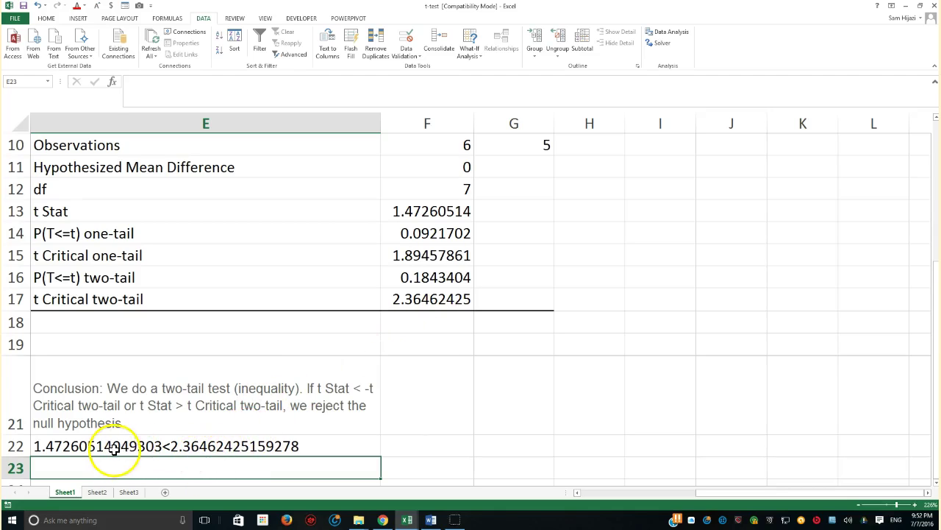
- Negate the F17 reference in the E22 formula so it reads =F13 & "<" & -F17
{"action": "left_click", "coordinate": [138, 446]}
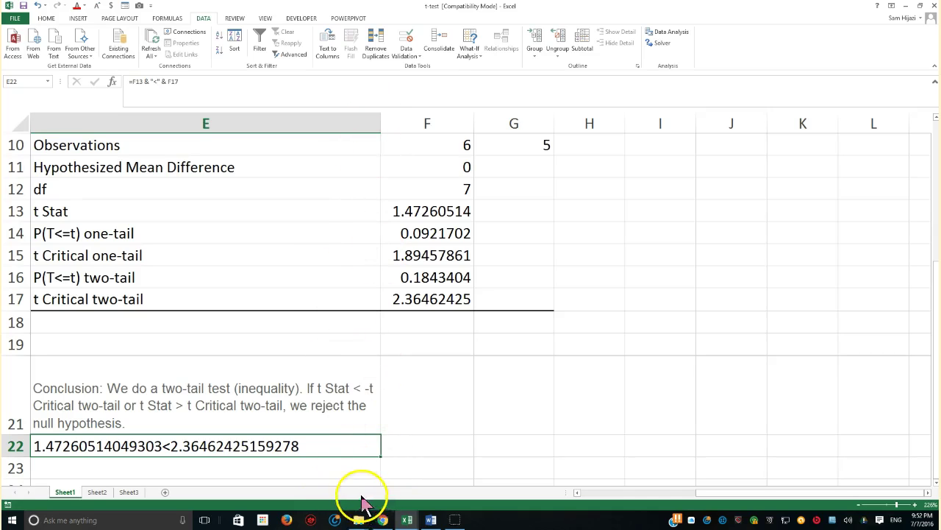
{"action": "left_click_drag", "start_coordinate": [703, 498], "coordinate": [613, 504]}
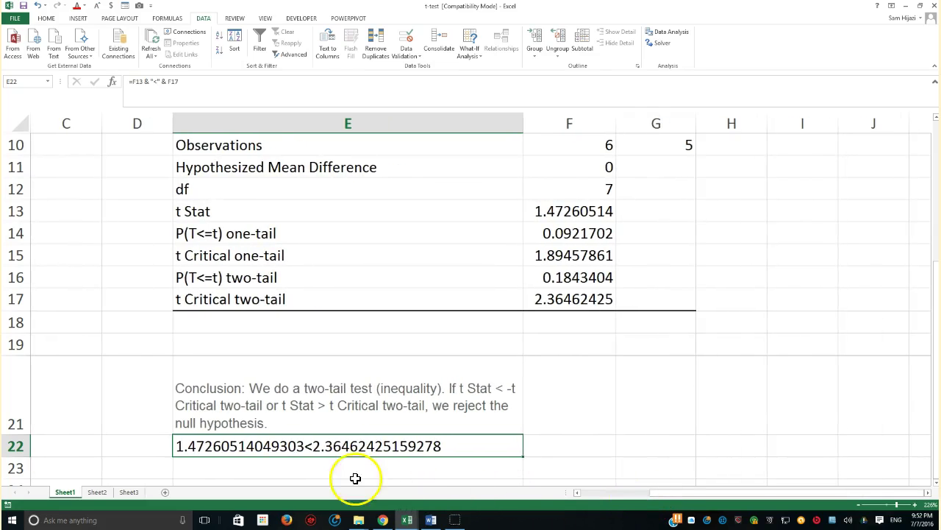
{"action": "double_click", "coordinate": [315, 445]}
{"action": "left_click", "coordinate": [263, 446]}
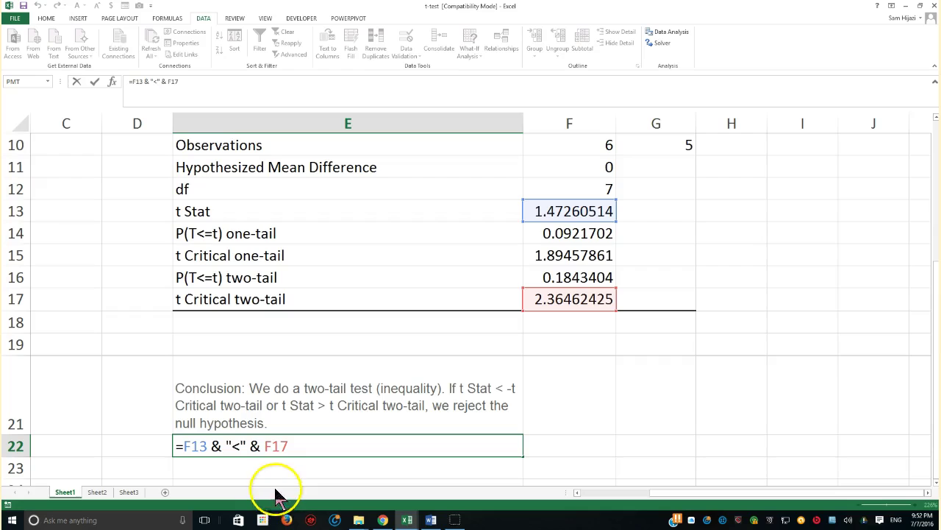
{"action": "type", "text": "-"}
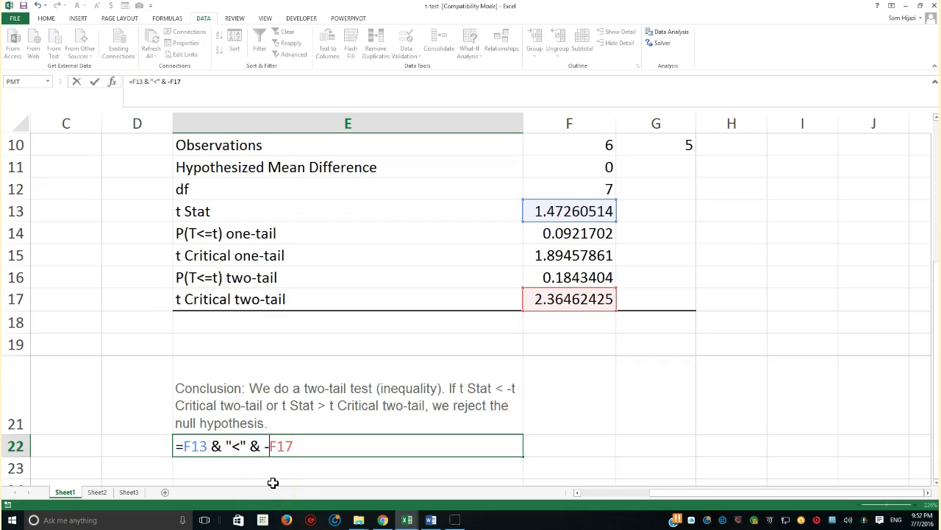
{"action": "key", "text": "Return"}
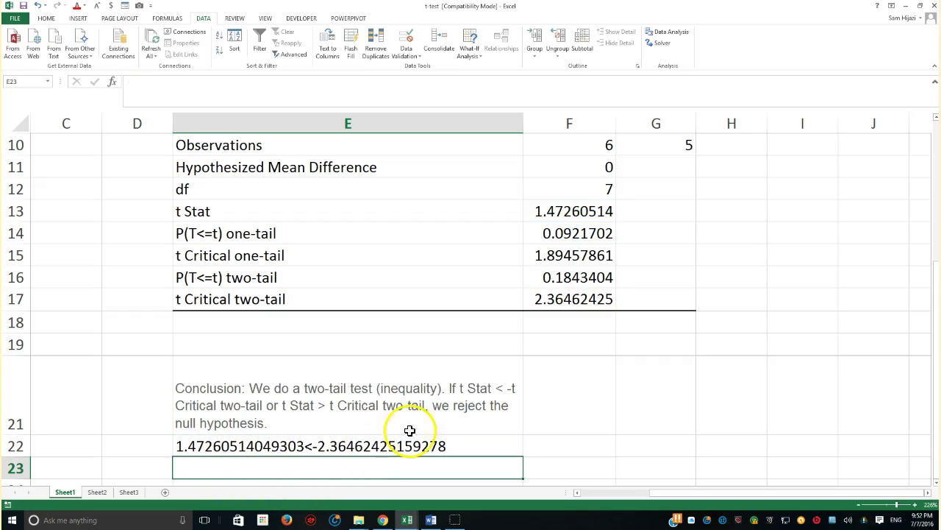
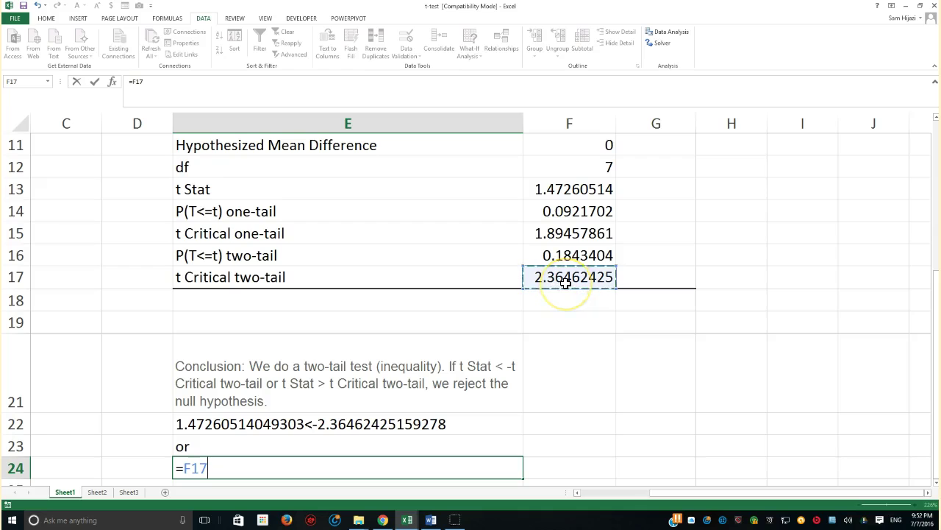
- Extend the E24 formula after the F17 reference with the text ">" and a further & operator
{"action": "key", "text": "F2"}
{"action": "type", "text": "&"}
{"action": "key", "text": "shift+space"}
{"action": "key", "text": "BackSpace"}
{"action": "key", "text": "BackSpace"}
{"action": "key", "text": "BackSpace"}
{"action": "key", "text": "BackSpace"}
{"action": "key", "text": "BackSpace"}
{"action": "type", "text": "\">"}
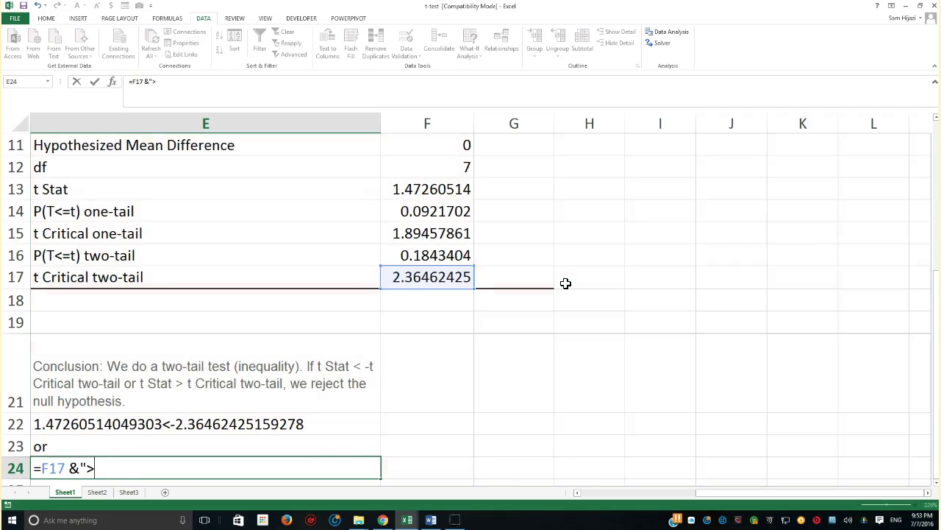
{"action": "type", "text": "\" &"}
- Add spaces around the ">" in the E24 formula and enter it with A24 as its second reference
{"action": "key", "text": "Left"}
{"action": "key", "text": "Left"}
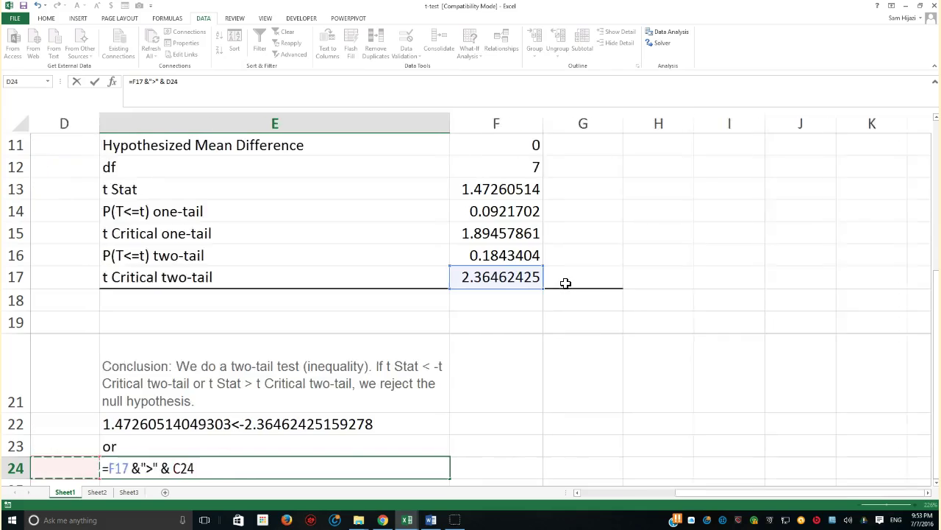
{"action": "key", "text": "Left"}
{"action": "key", "text": "Left"}
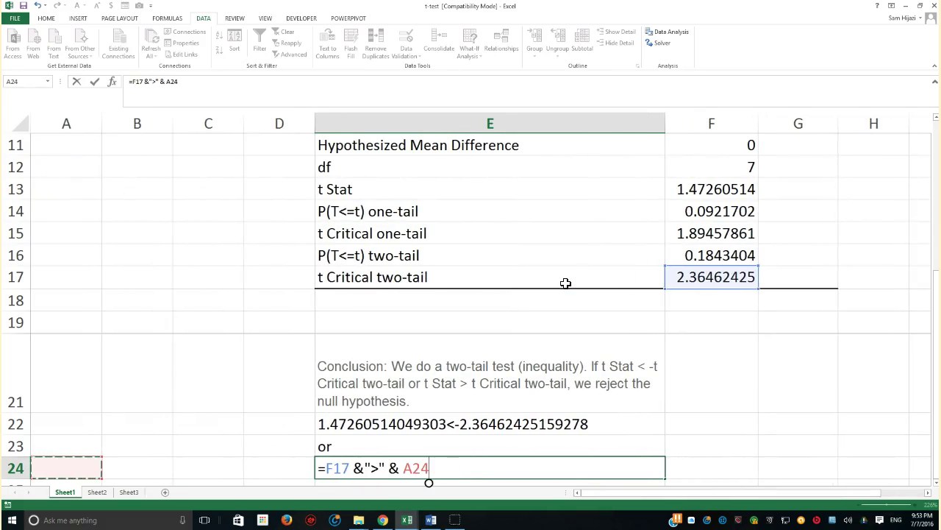
{"action": "left_click", "coordinate": [369, 468]}
{"action": "left_click", "coordinate": [386, 468]}
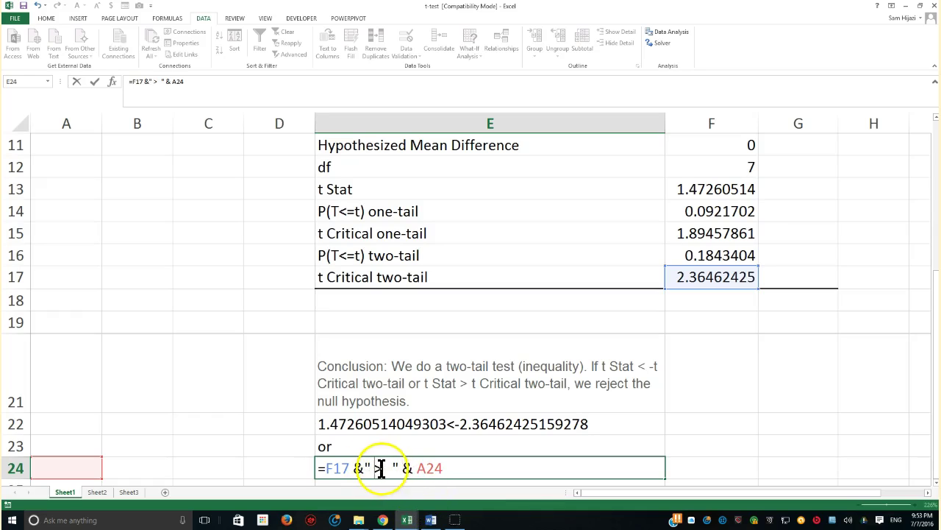
{"action": "left_click_drag", "start_coordinate": [448, 468], "coordinate": [420, 471]}
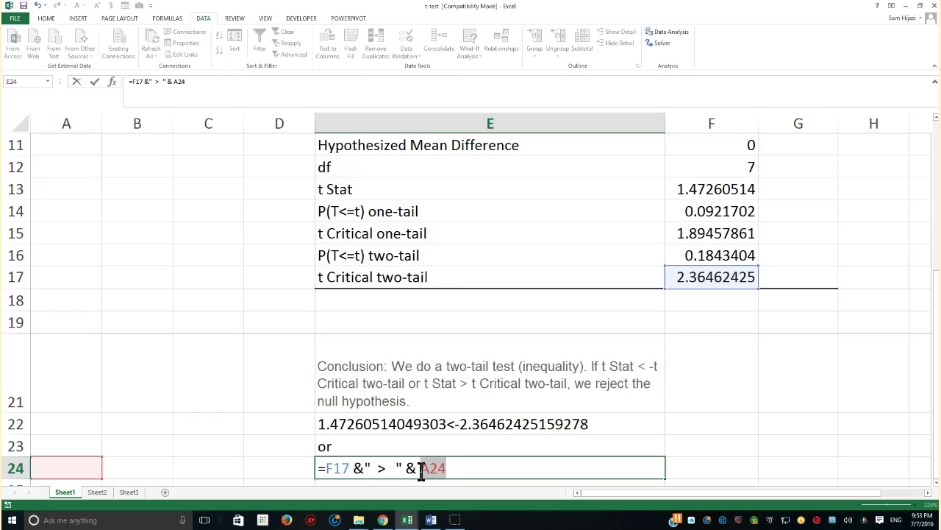
{"action": "left_click", "coordinate": [457, 468]}
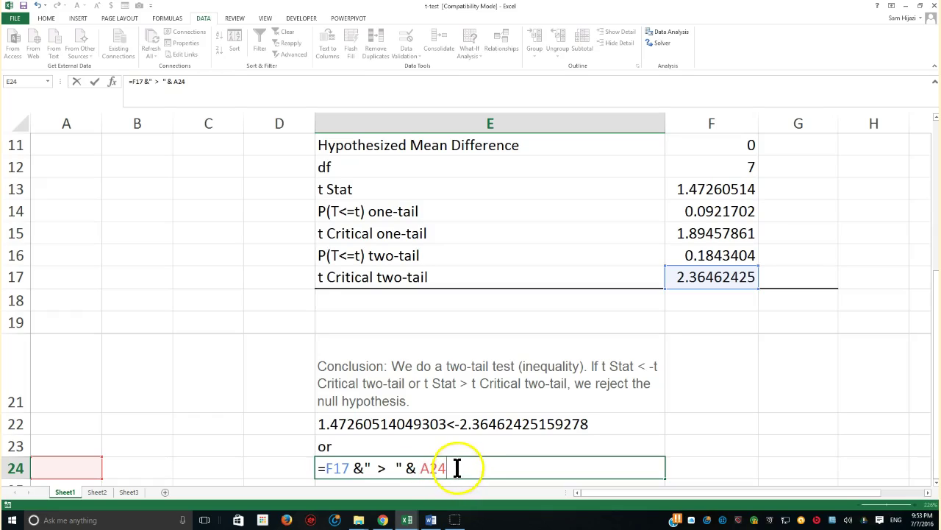
{"action": "key", "text": "Return"}
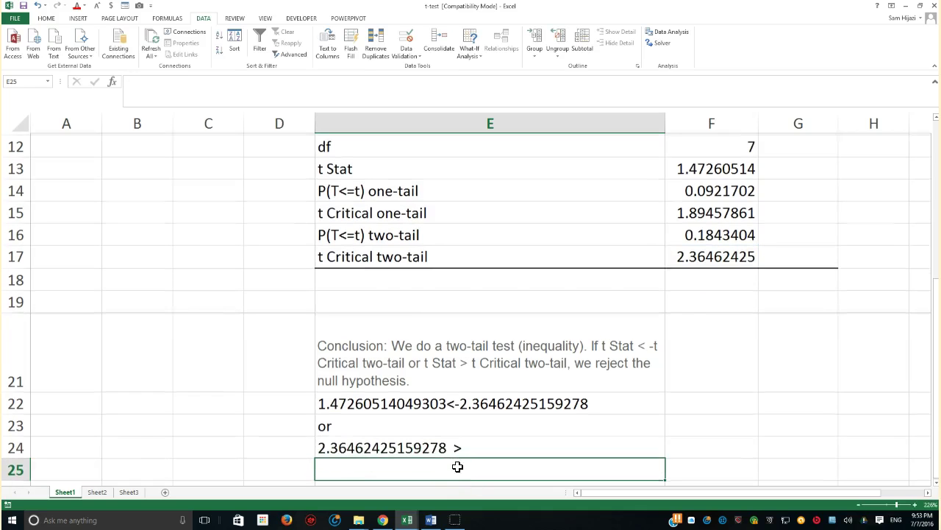
- Correct the references in the E24 formula, replacing A24 with F17 and the leading F17 with F13
{"action": "left_click", "coordinate": [420, 445]}
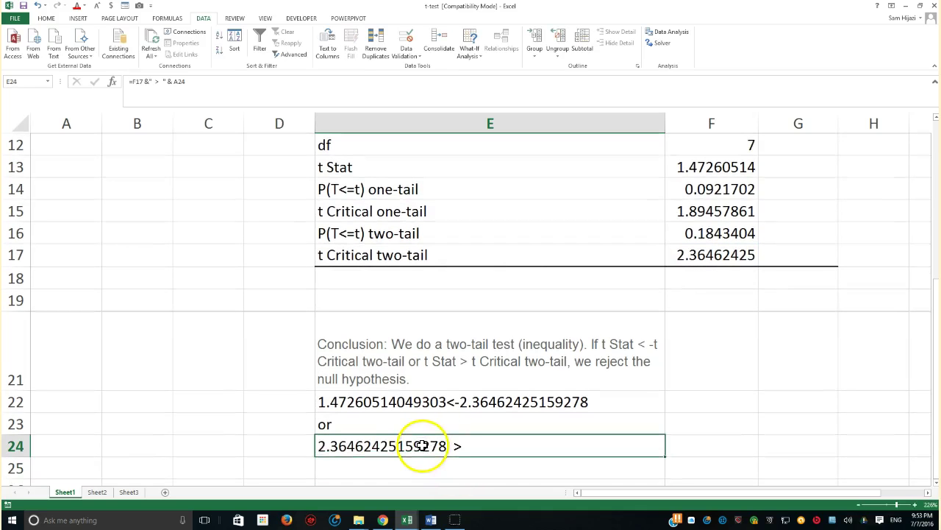
{"action": "double_click", "coordinate": [447, 454]}
{"action": "left_click_drag", "start_coordinate": [454, 459], "coordinate": [421, 447]}
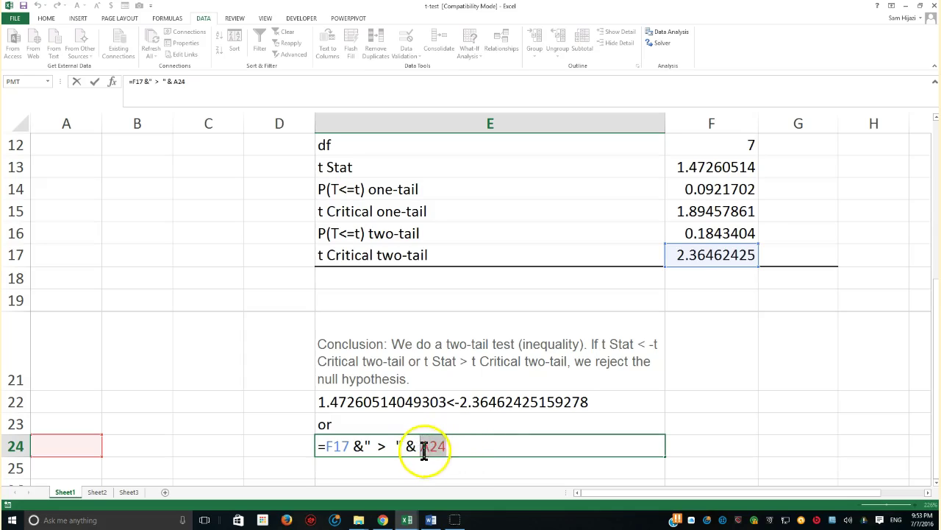
{"action": "left_click", "coordinate": [730, 257]}
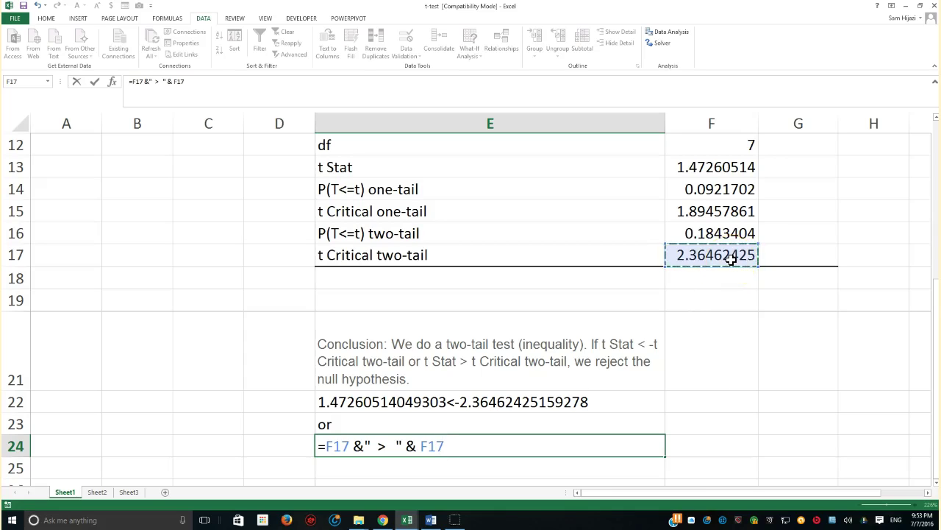
{"action": "left_click", "coordinate": [346, 446]}
{"action": "left_click_drag", "start_coordinate": [345, 446], "coordinate": [326, 446]}
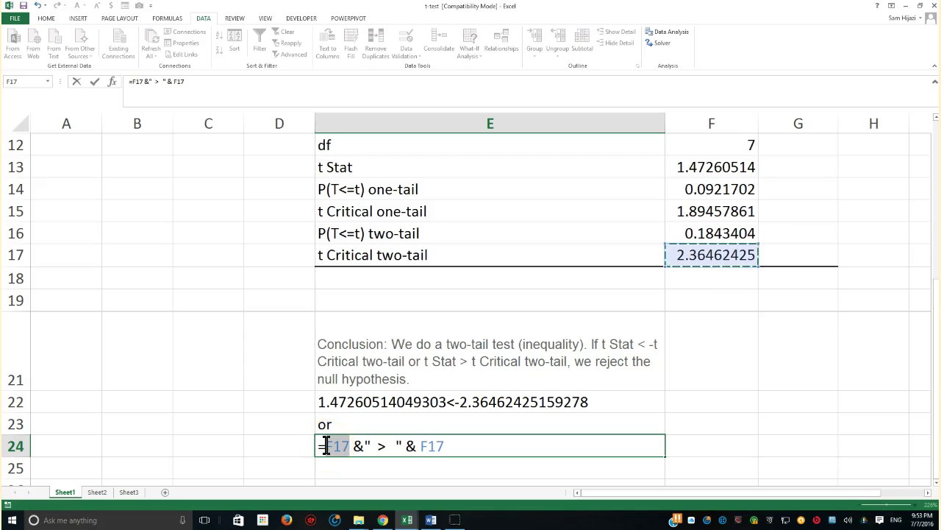
{"action": "left_click", "coordinate": [718, 168]}
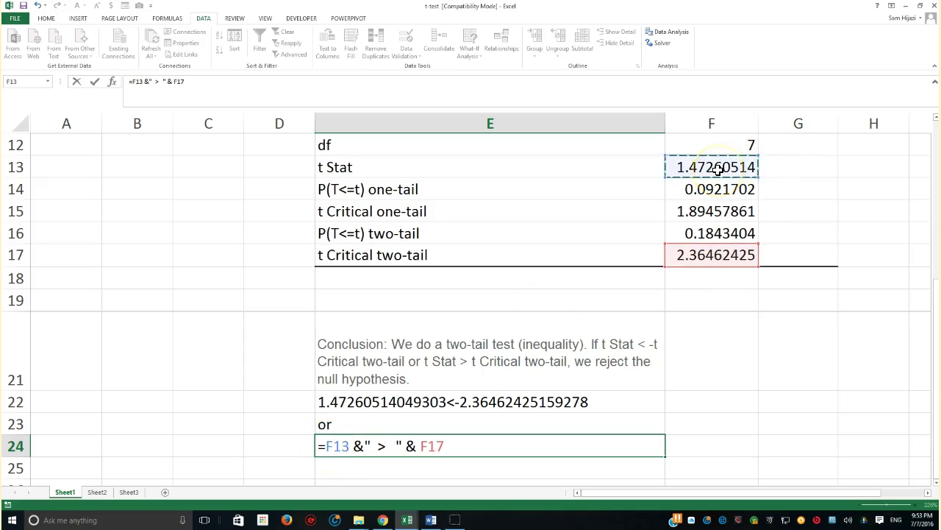
{"action": "key", "text": "Return"}
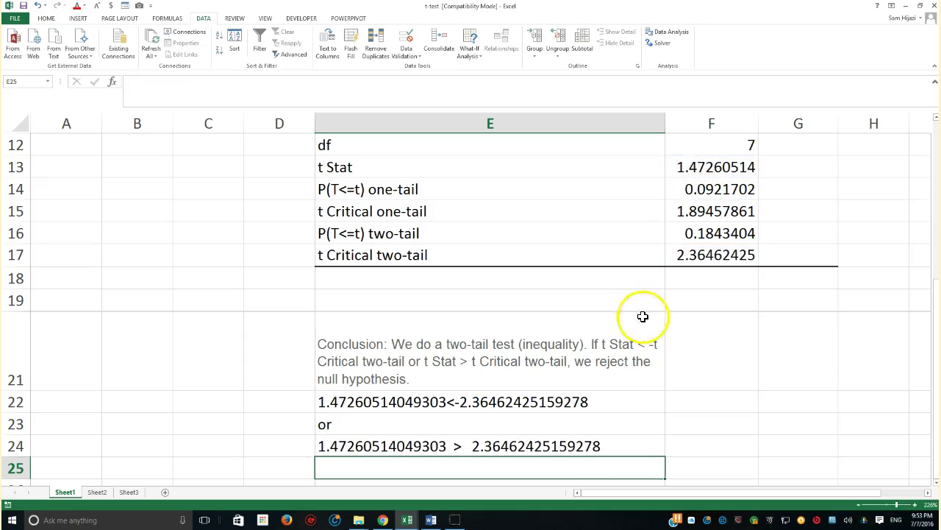
- Add spaces around the "<" in the E22 formula to match the spacing in E24
{"action": "double_click", "coordinate": [419, 401]}
{"action": "left_click", "coordinate": [371, 401]}
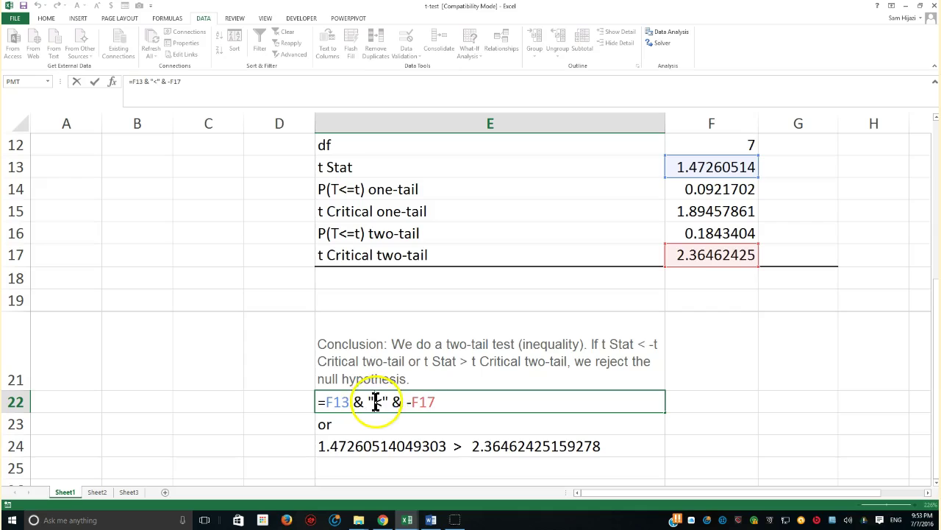
{"action": "left_click", "coordinate": [390, 402]}
{"action": "left_click", "coordinate": [480, 402]}
{"action": "key", "text": "Return"}
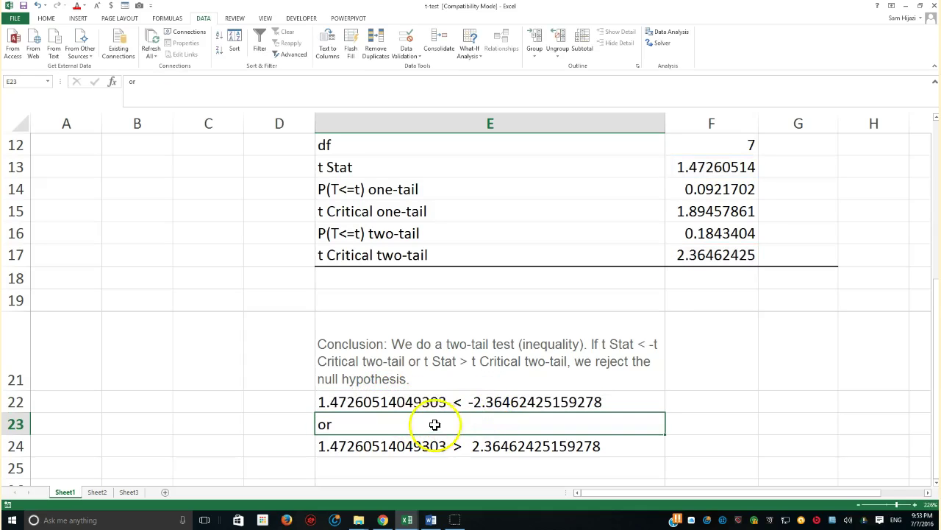
- Examine the comparisons in E22 and E24 against the t Stat row and the conclusion's rejection rule
{"action": "left_click", "coordinate": [414, 402]}
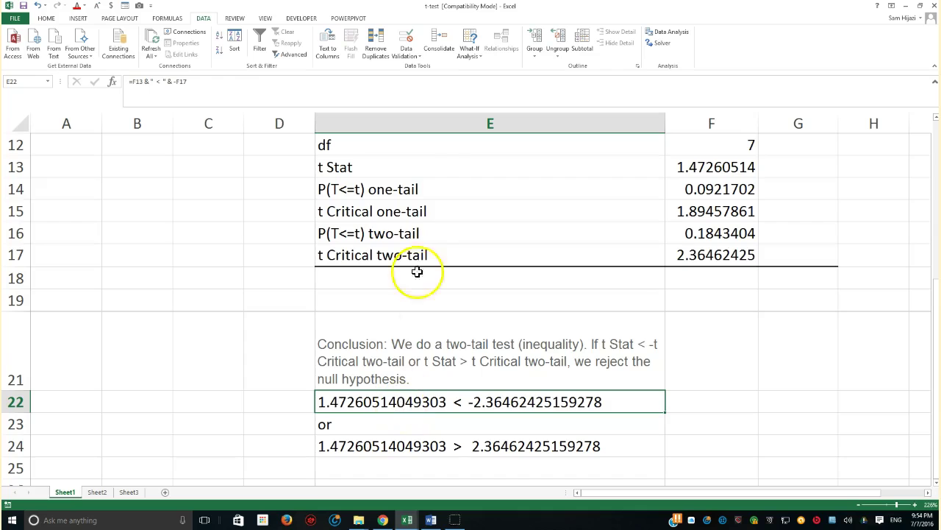
{"action": "left_click", "coordinate": [420, 167]}
{"action": "left_click", "coordinate": [459, 403]}
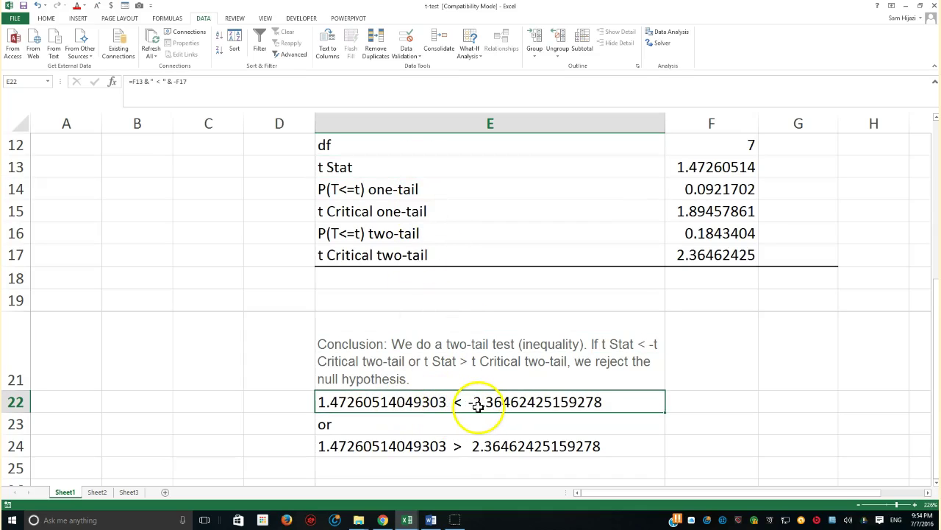
{"action": "double_click", "coordinate": [479, 406]}
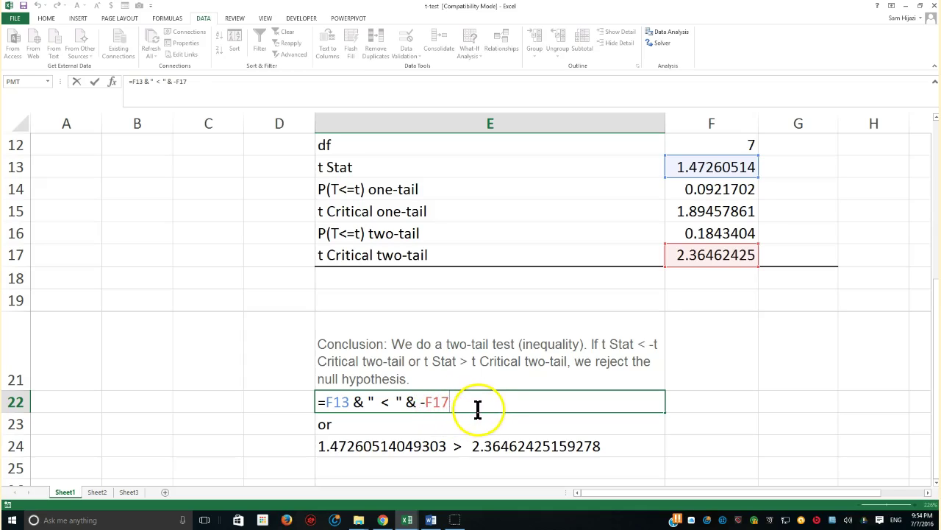
{"action": "key", "text": "Return"}
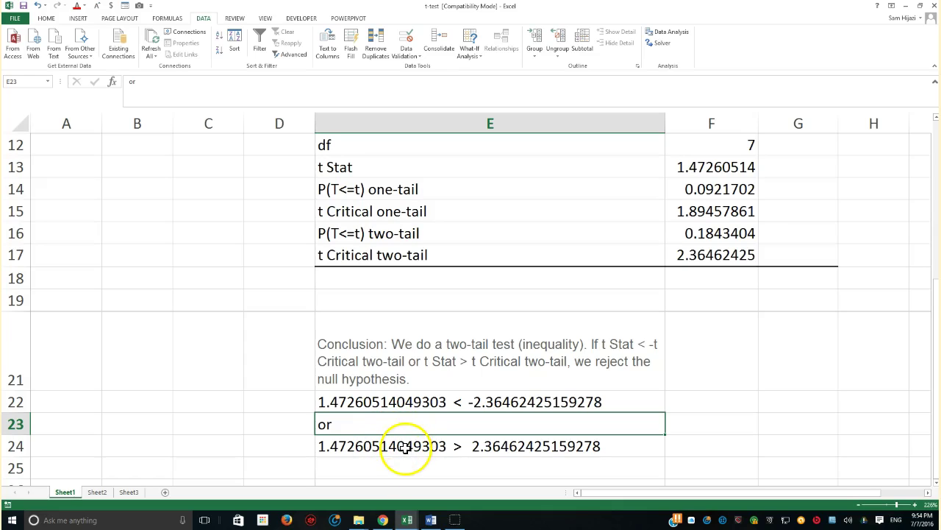
{"action": "left_click", "coordinate": [395, 446]}
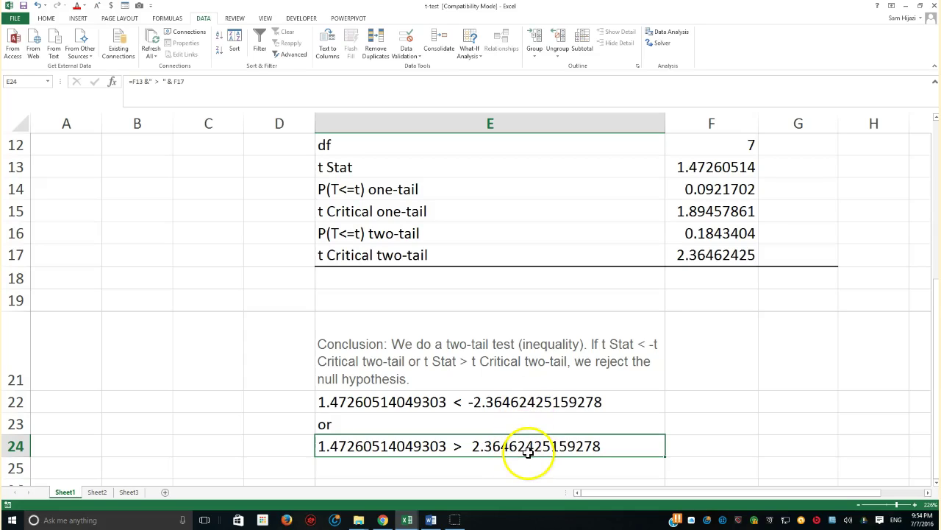
{"action": "left_click", "coordinate": [230, 426]}
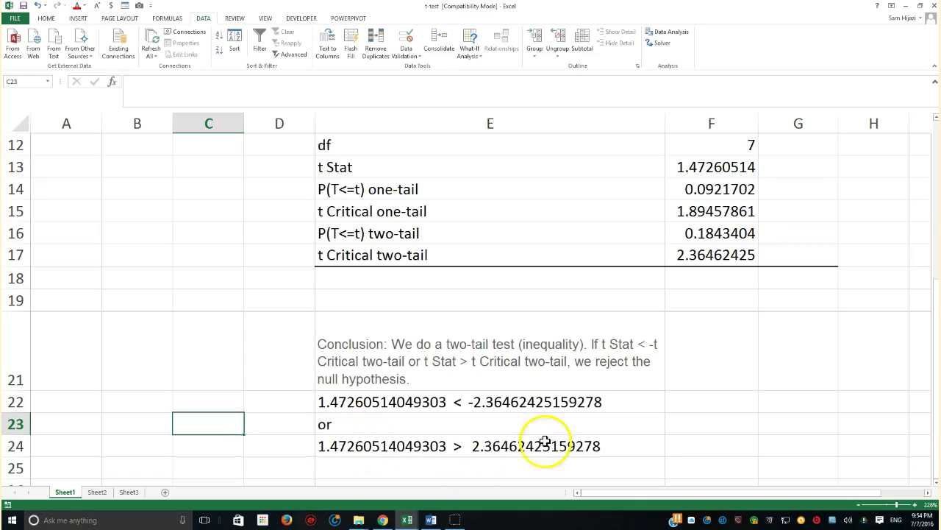
- Calculate the difference between 33 and 24.8 in cell B21 with the formula =33-24.8
{"action": "left_click", "coordinate": [133, 339]}
{"action": "type", "text": "=33-"}
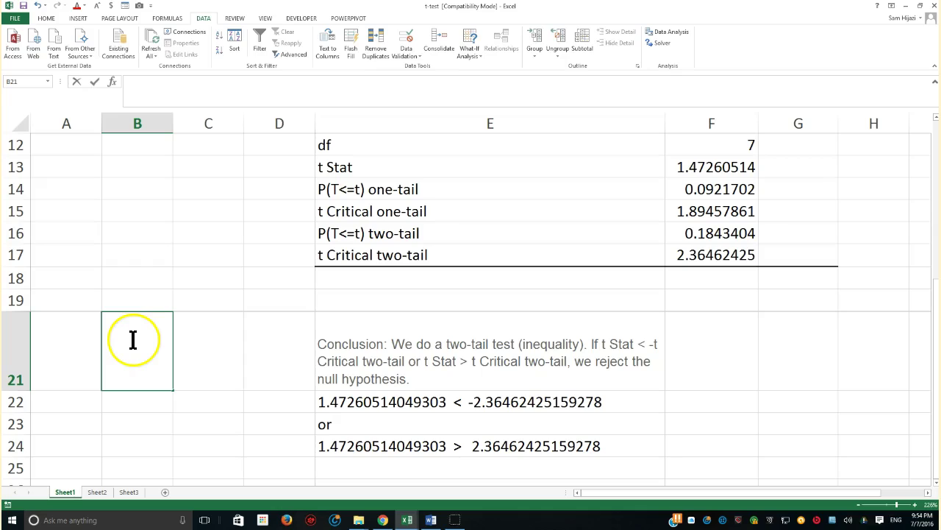
{"action": "type", "text": "2"}
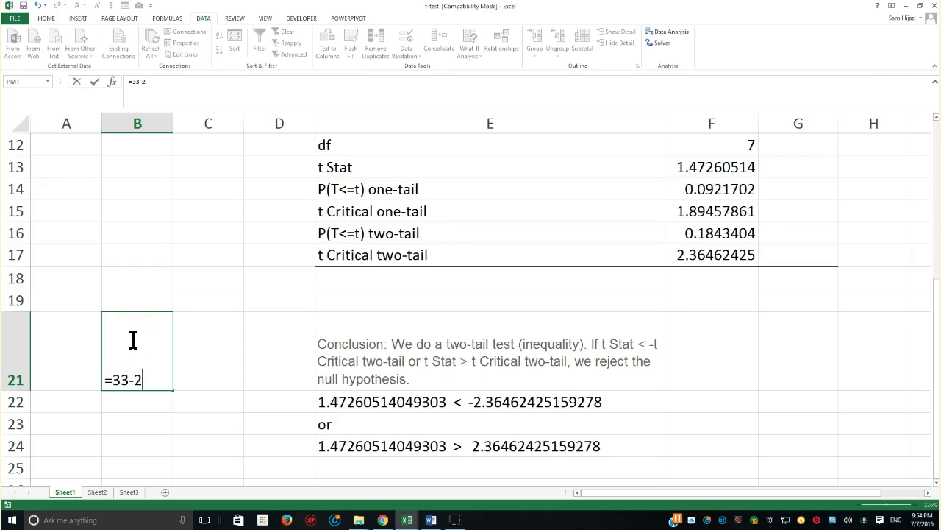
{"action": "type", "text": "4.8"}
{"action": "key", "text": "Return"}
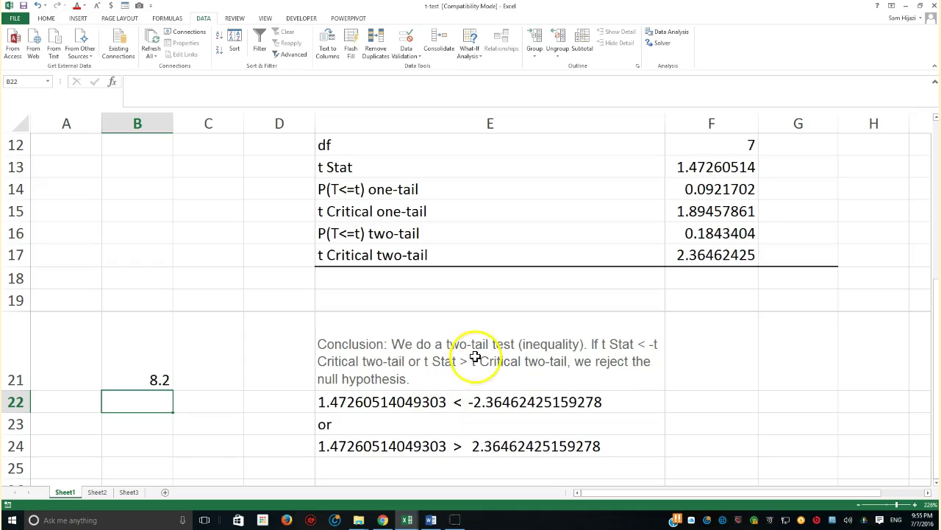
- Highlight the t Stat label and its value in E13:F13 with a light green fill
{"action": "left_click", "coordinate": [326, 166]}
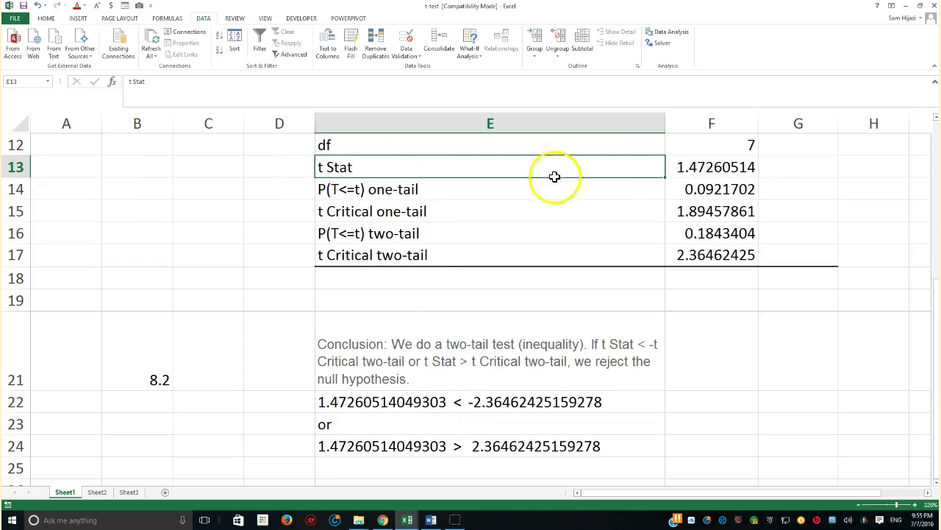
{"action": "left_click_drag", "start_coordinate": [717, 167], "coordinate": [515, 174]}
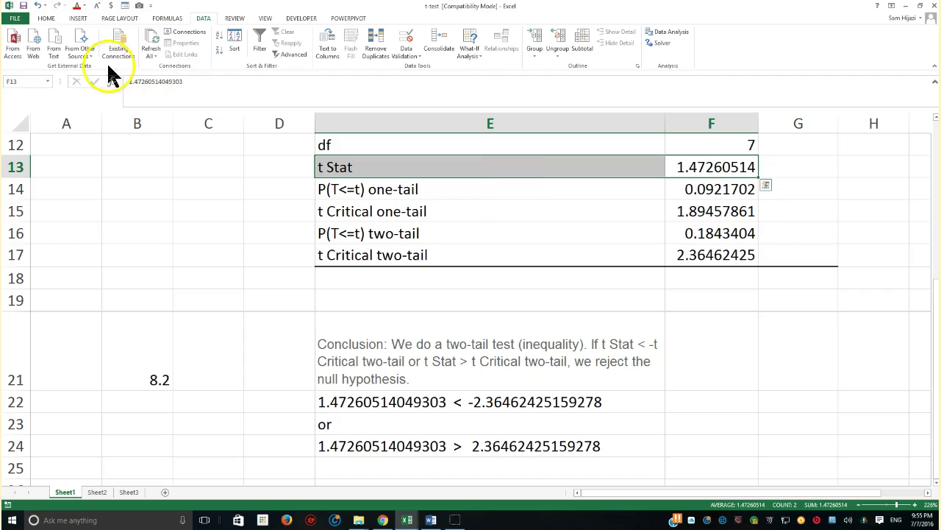
{"action": "left_click", "coordinate": [45, 17]}
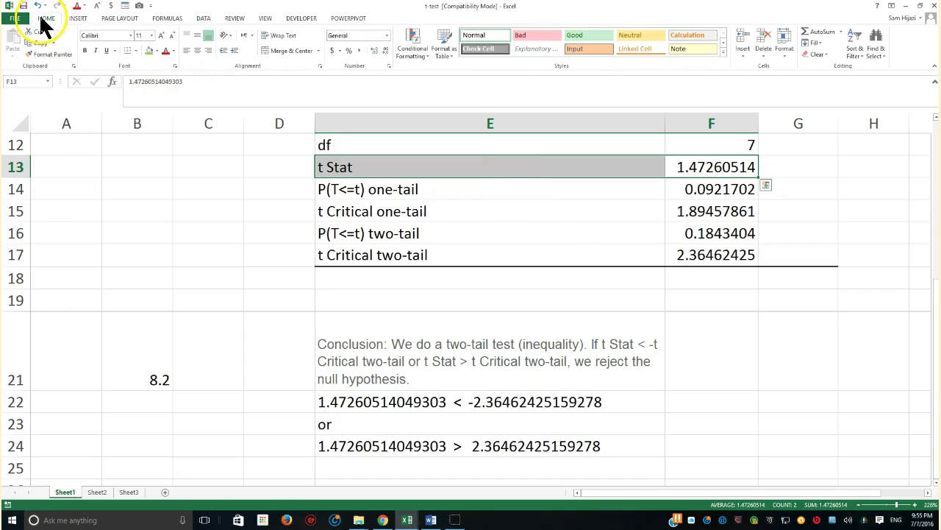
{"action": "left_click", "coordinate": [55, 55]}
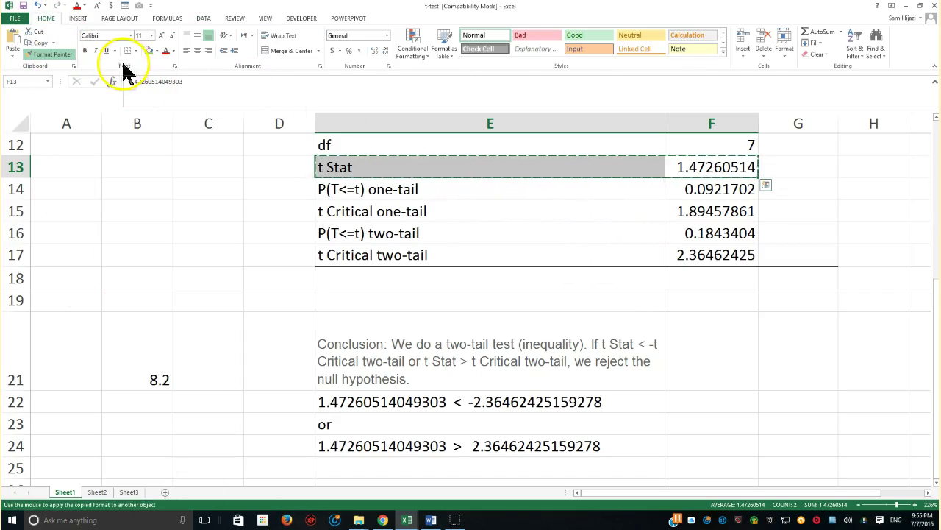
{"action": "left_click", "coordinate": [146, 47]}
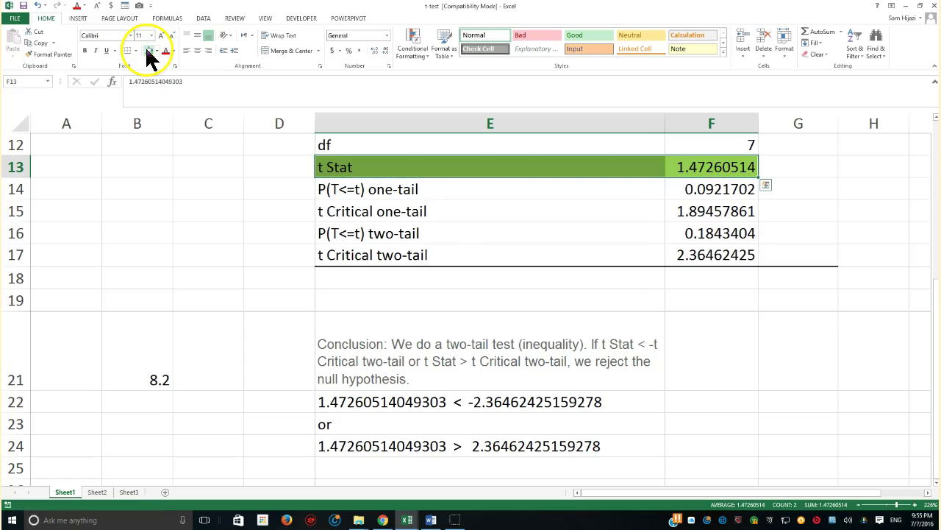
- Highlight the t Critical two-tail label and its value in E17:F17 with a tan fill
{"action": "left_click", "coordinate": [367, 254]}
{"action": "left_click_drag", "start_coordinate": [619, 245], "coordinate": [694, 257]}
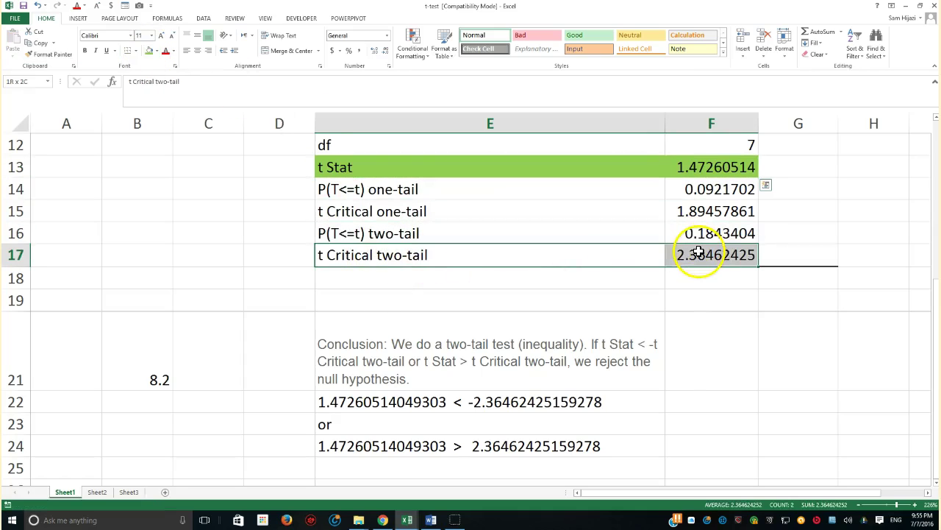
{"action": "left_click", "coordinate": [157, 51]}
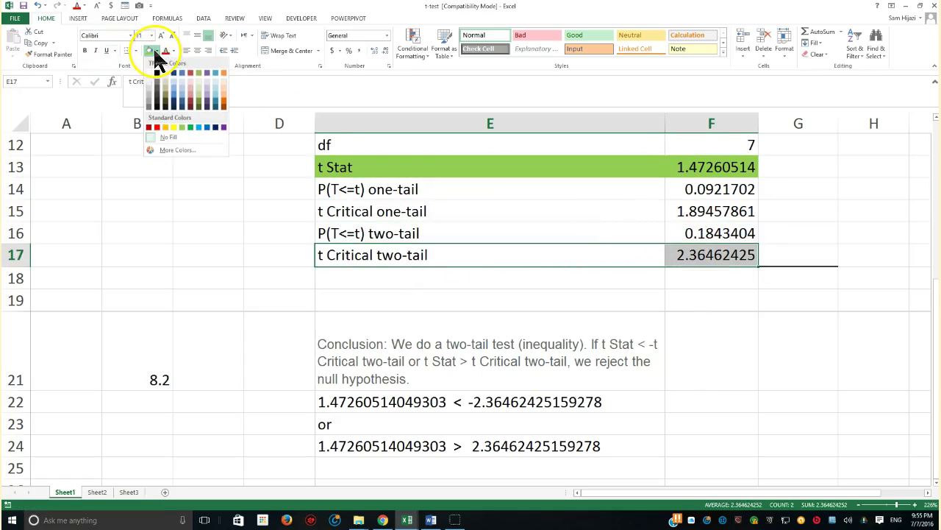
{"action": "left_click", "coordinate": [169, 93]}
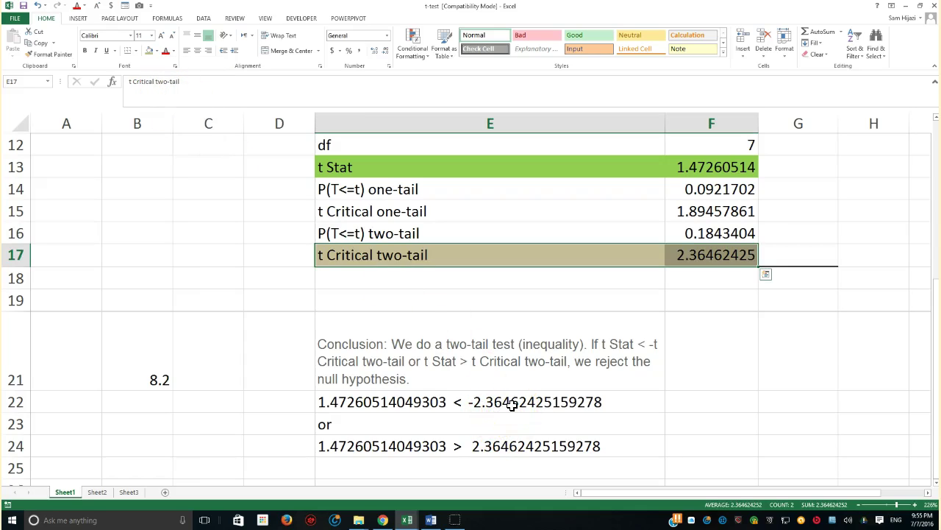
- Check the greater-than comparison in E24 and the less-than comparison in E22 against the highlighted rows
{"action": "left_click", "coordinate": [416, 447]}
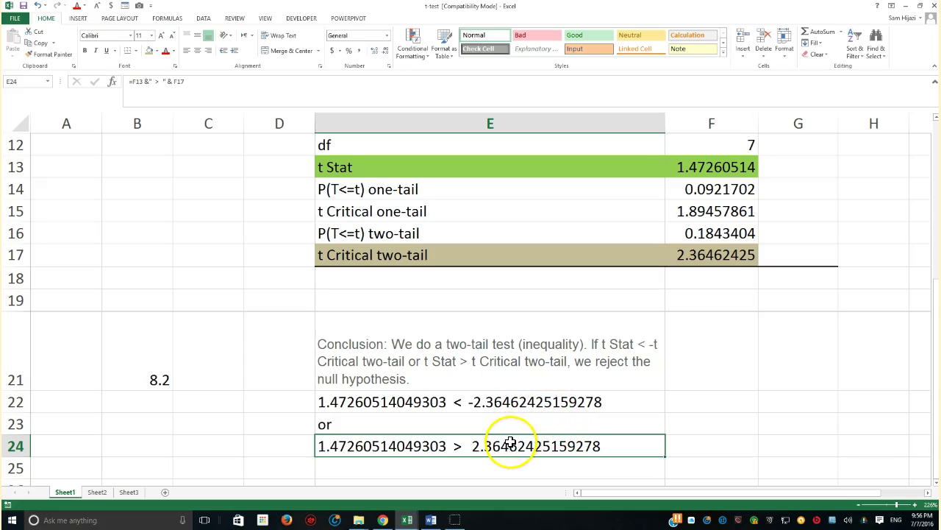
{"action": "left_click", "coordinate": [428, 404]}
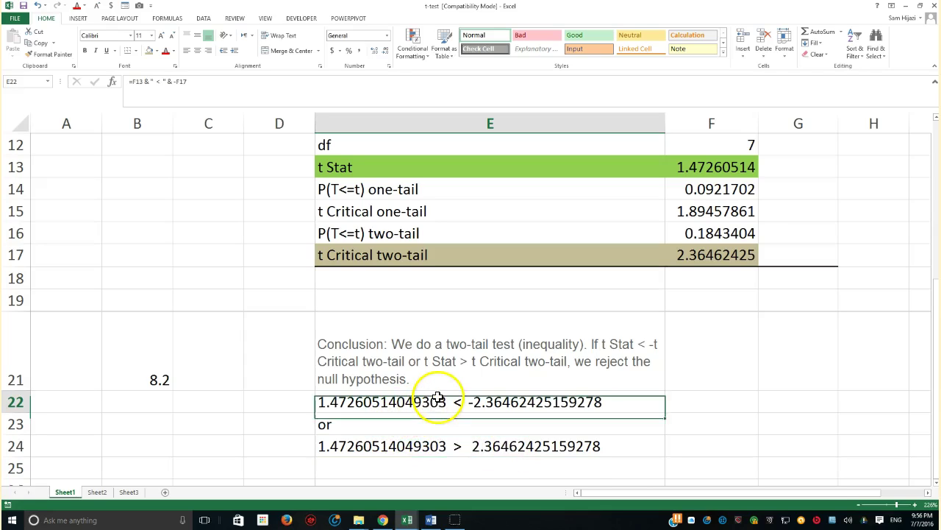
{"action": "left_click", "coordinate": [438, 448]}
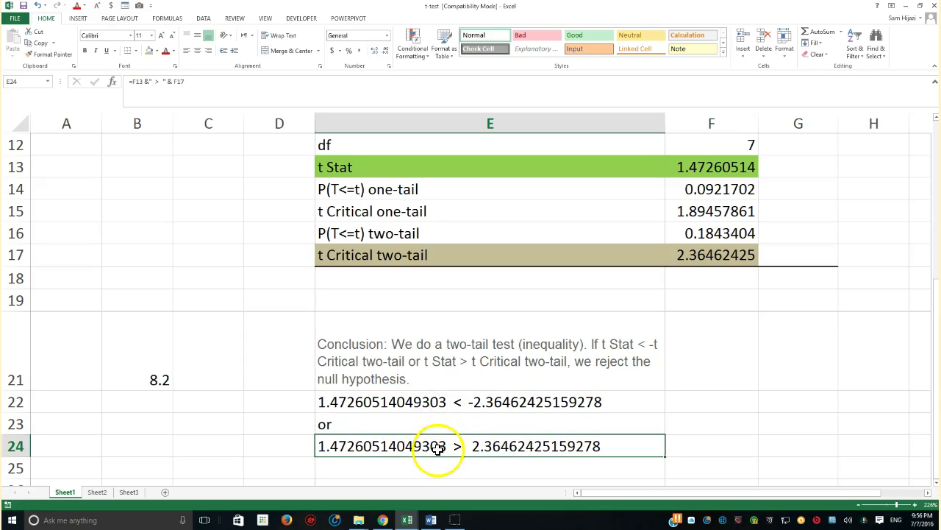